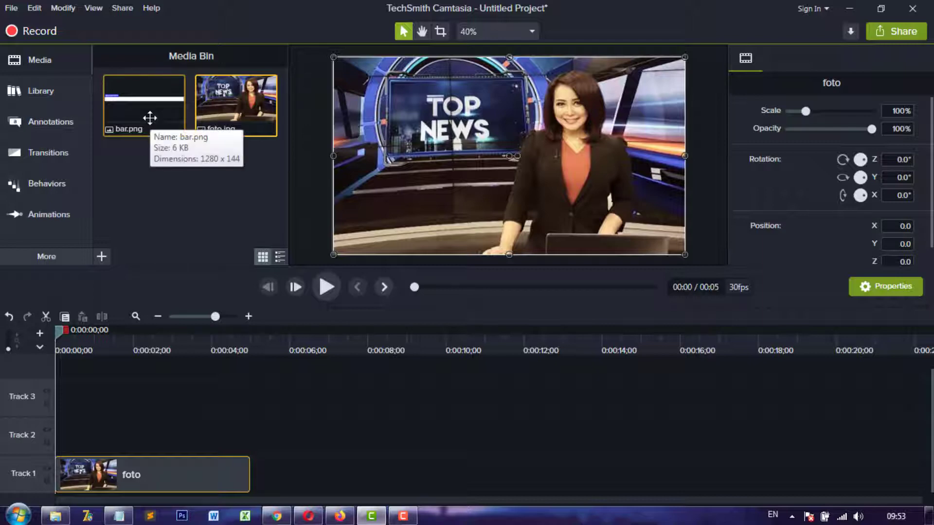
Step: Add bar.png to Track 2 above the foto clip and align its start to 1 second on the timeline
{"action": "left_click_drag", "start_coordinate": [150, 118], "coordinate": [84, 427]}
{"action": "left_click", "coordinate": [228, 316]}
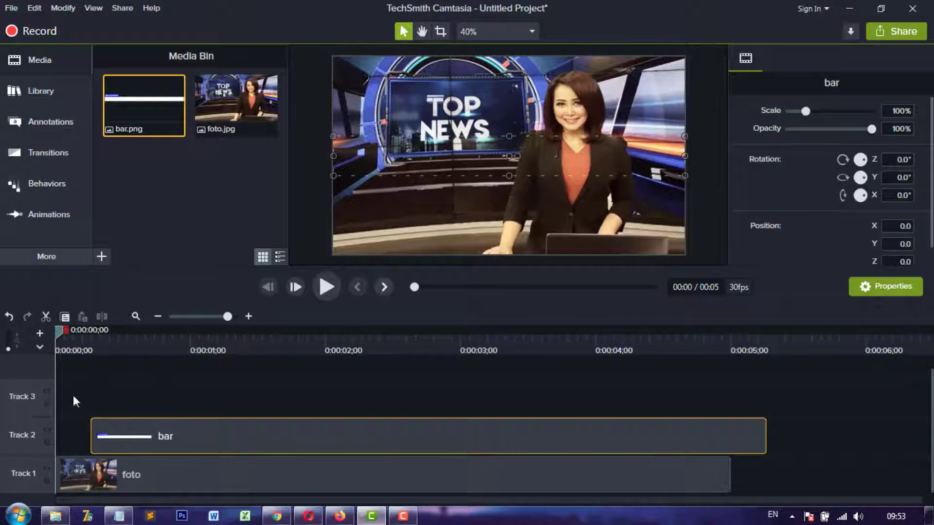
{"action": "left_click", "coordinate": [108, 337]}
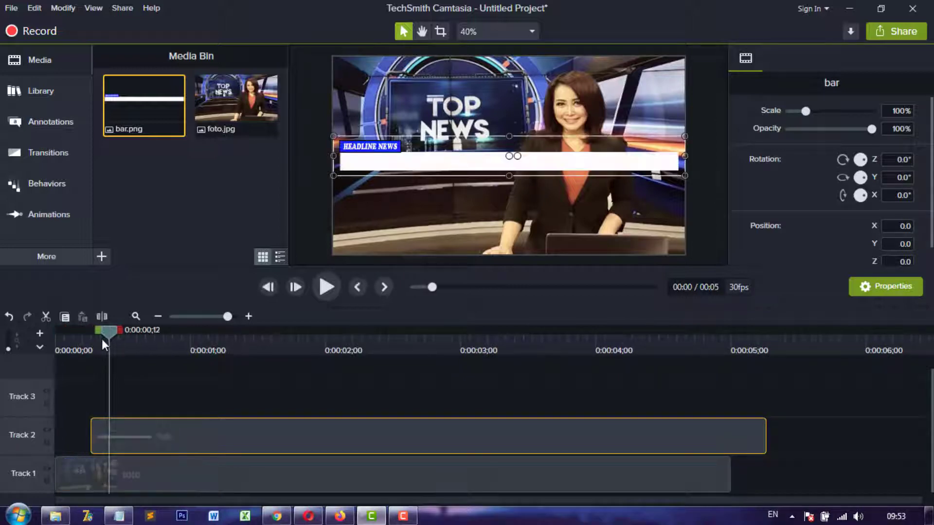
{"action": "left_click", "coordinate": [189, 339]}
{"action": "left_click_drag", "start_coordinate": [235, 433], "coordinate": [340, 431]}
Step: Extend the foto clip on Track 1 so it ends just past 11 seconds
{"action": "left_click", "coordinate": [538, 480]}
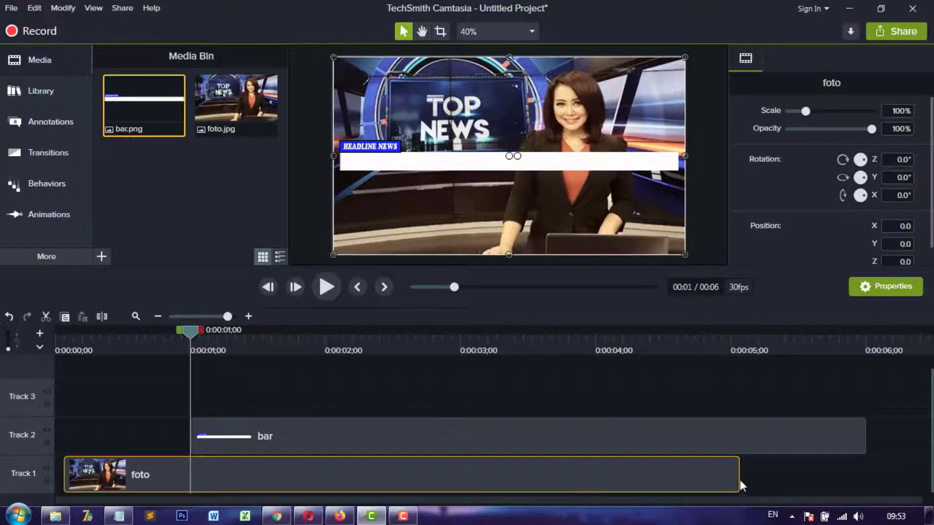
{"action": "left_click_drag", "start_coordinate": [738, 479], "coordinate": [572, 492]}
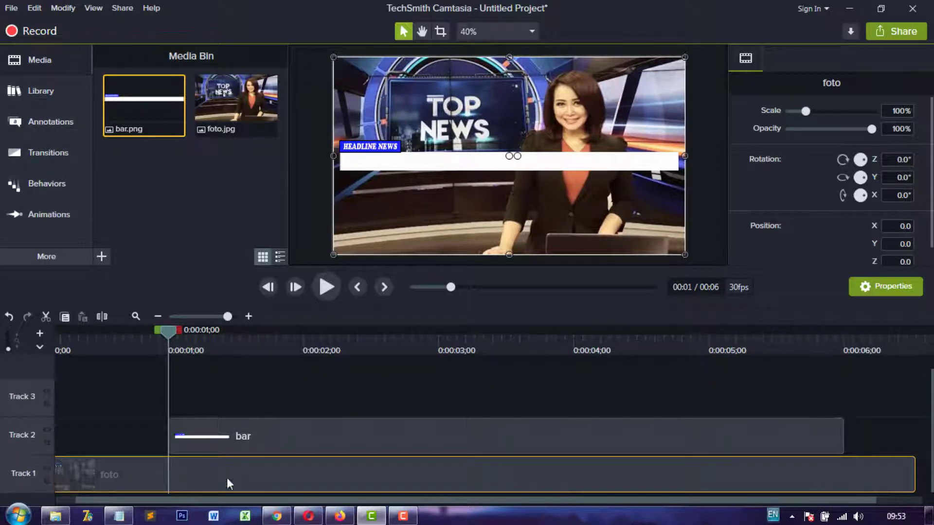
{"action": "left_click", "coordinate": [163, 318]}
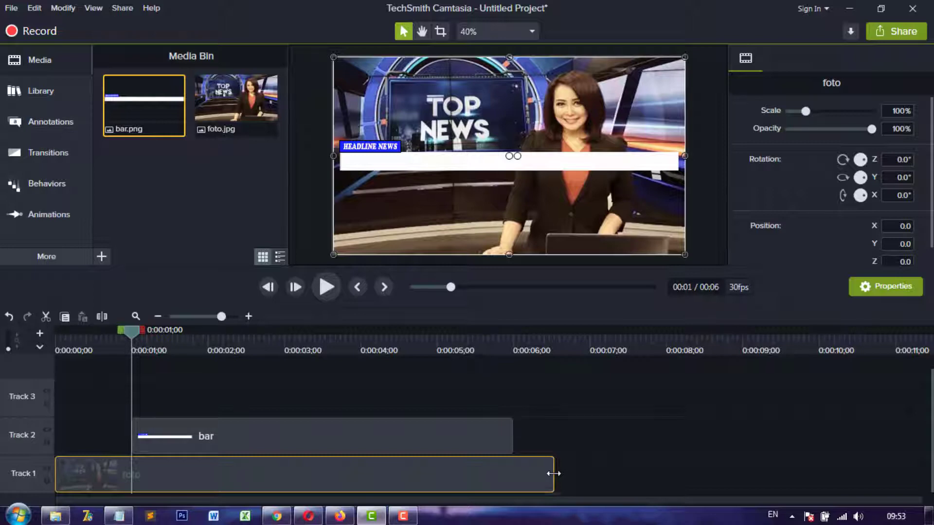
{"action": "left_click_drag", "start_coordinate": [554, 473], "coordinate": [924, 449]}
Step: Extend the bar clip to about 8 seconds and move the bar to the bottom of the video frame, at Y -288
{"action": "left_click", "coordinate": [478, 441]}
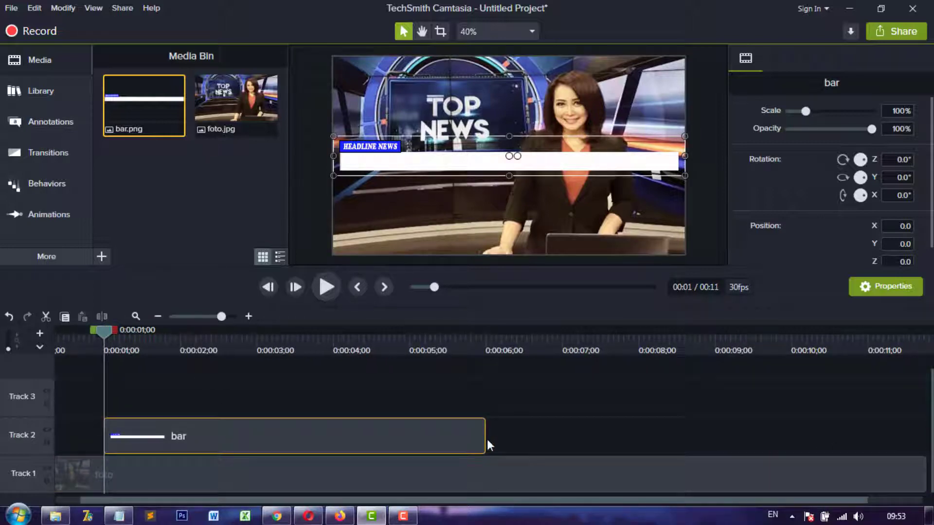
{"action": "left_click_drag", "start_coordinate": [485, 439], "coordinate": [642, 439]}
{"action": "left_click", "coordinate": [659, 434]}
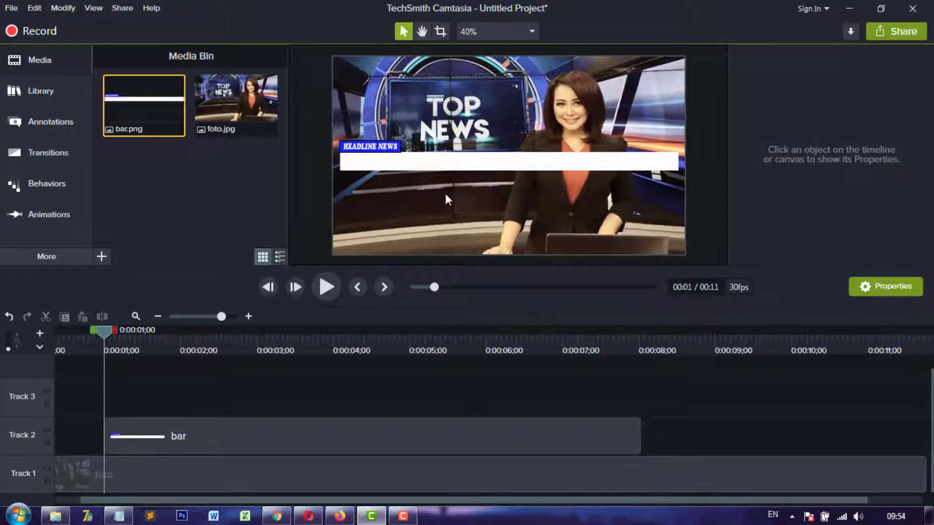
{"action": "left_click_drag", "start_coordinate": [444, 161], "coordinate": [445, 238]}
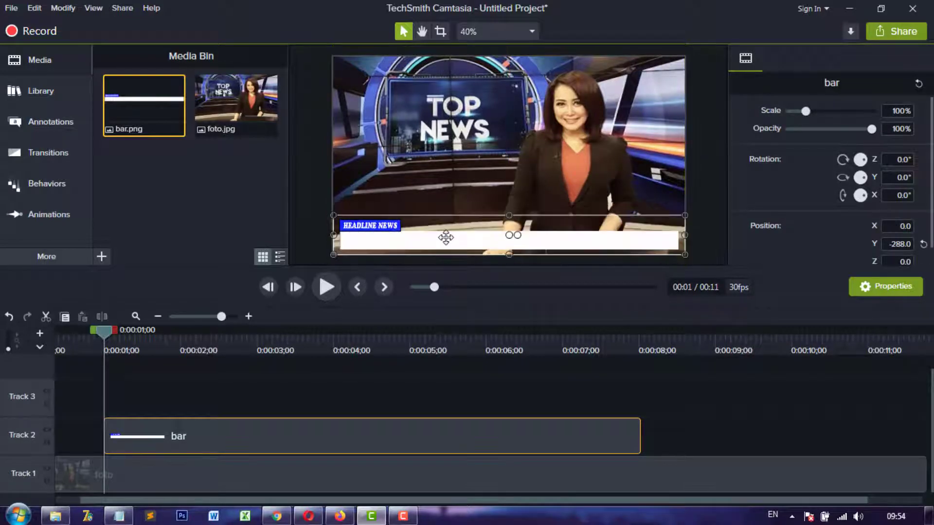
{"action": "left_click", "coordinate": [161, 401]}
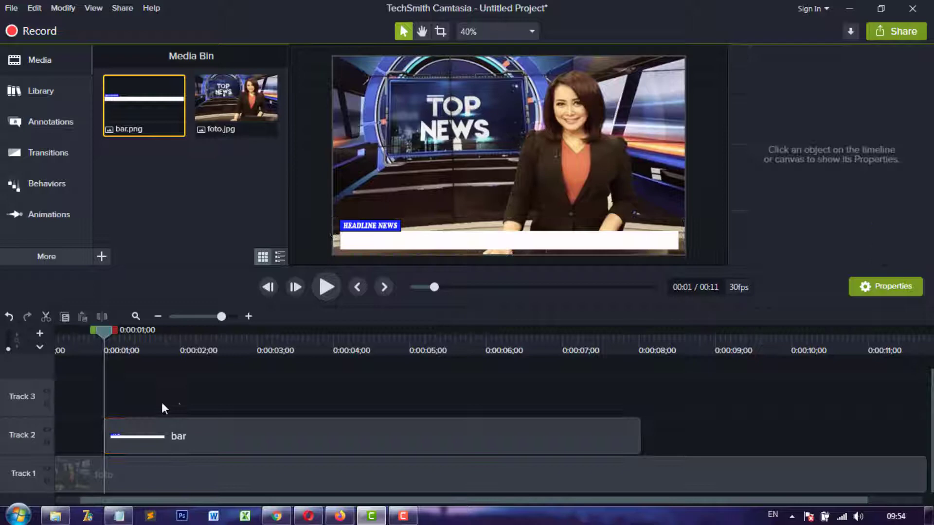
Step: Hide Track 2, add a white rectangle shape on Track 3 at 1 second, and stretch it into a wide, thin bar across the frame's bottom
{"action": "left_click", "coordinate": [46, 431]}
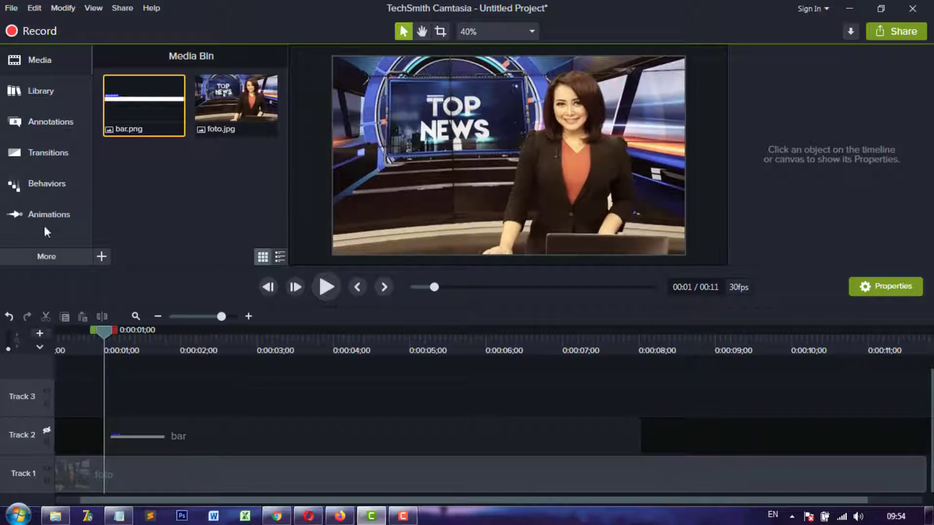
{"action": "left_click", "coordinate": [45, 130]}
{"action": "left_click", "coordinate": [177, 62]}
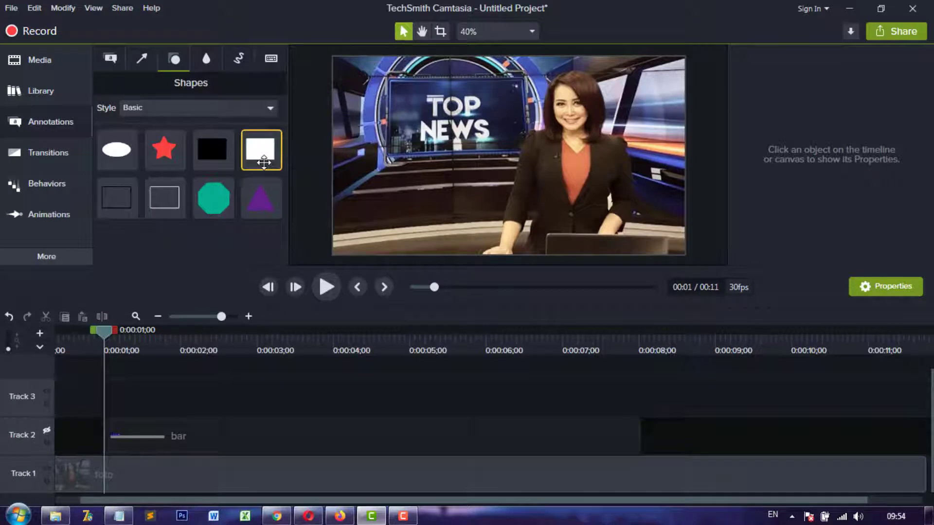
{"action": "left_click_drag", "start_coordinate": [263, 161], "coordinate": [107, 408]}
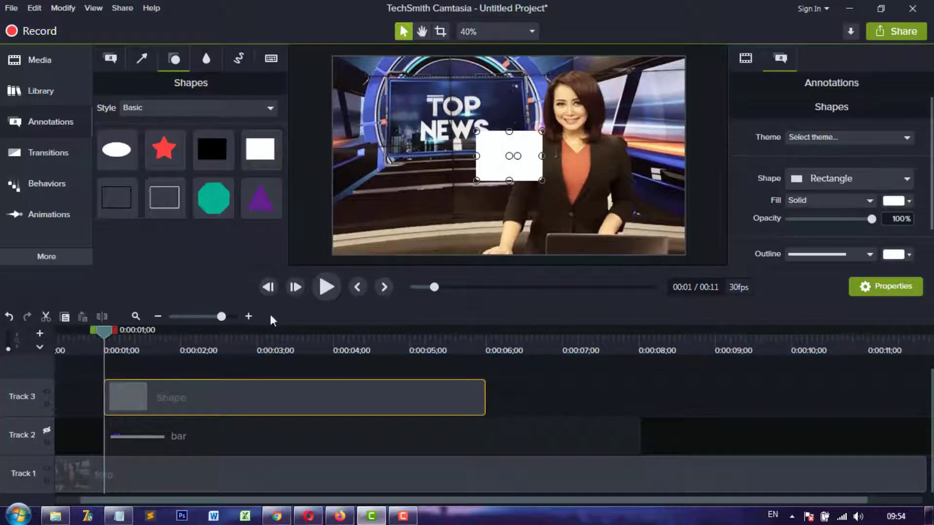
{"action": "left_click_drag", "start_coordinate": [509, 131], "coordinate": [343, 173]}
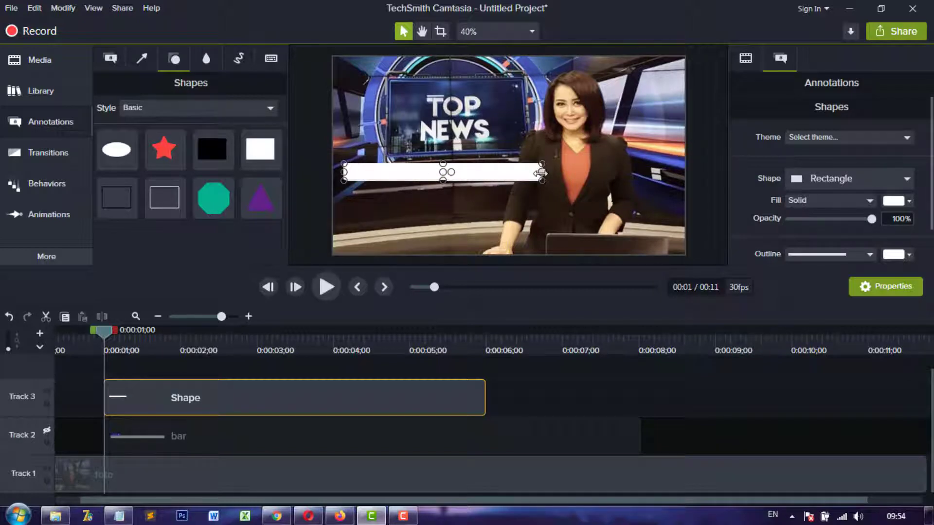
{"action": "left_click_drag", "start_coordinate": [539, 173], "coordinate": [674, 173]}
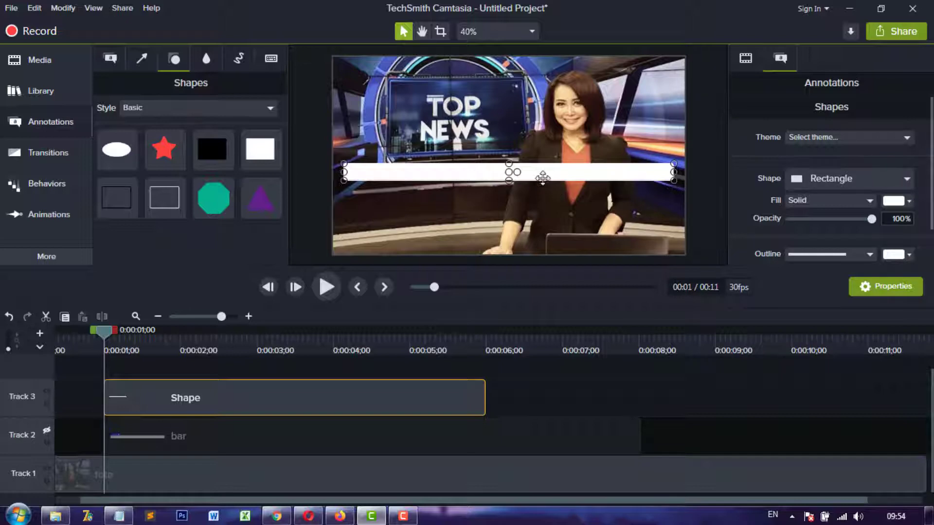
{"action": "left_click_drag", "start_coordinate": [543, 173], "coordinate": [543, 237]}
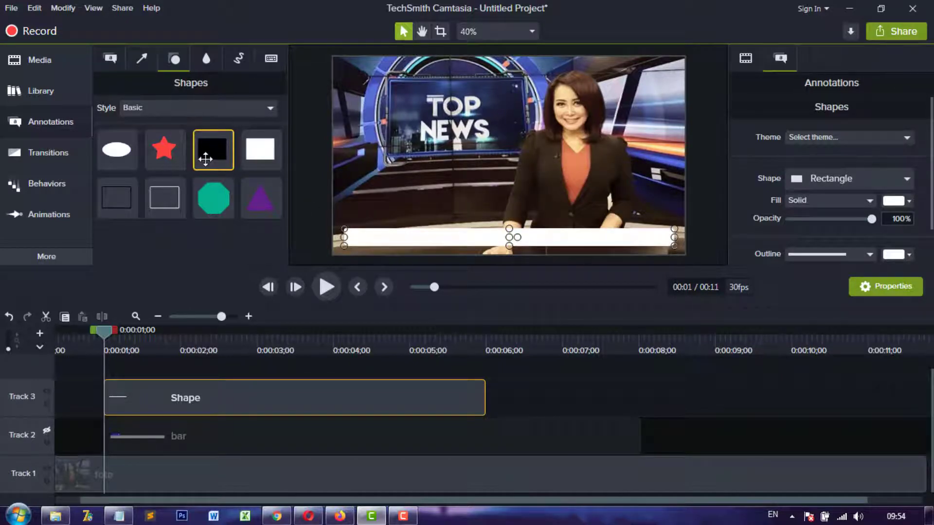
Step: Add a black rectangle shape on Track 4 and fit it as a small label above the left end of the white bar
{"action": "left_click_drag", "start_coordinate": [206, 159], "coordinate": [106, 380]}
{"action": "left_click_drag", "start_coordinate": [500, 162], "coordinate": [379, 217]}
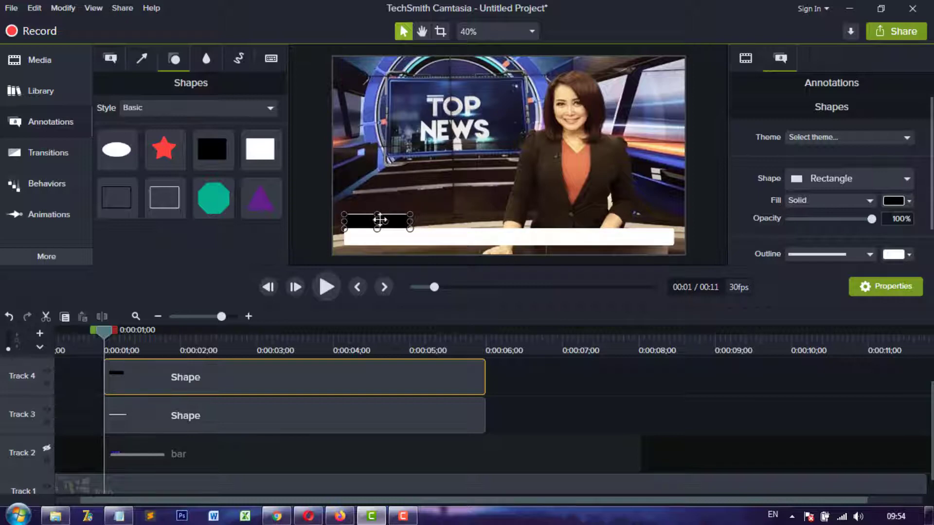
{"action": "left_click", "coordinate": [475, 209]}
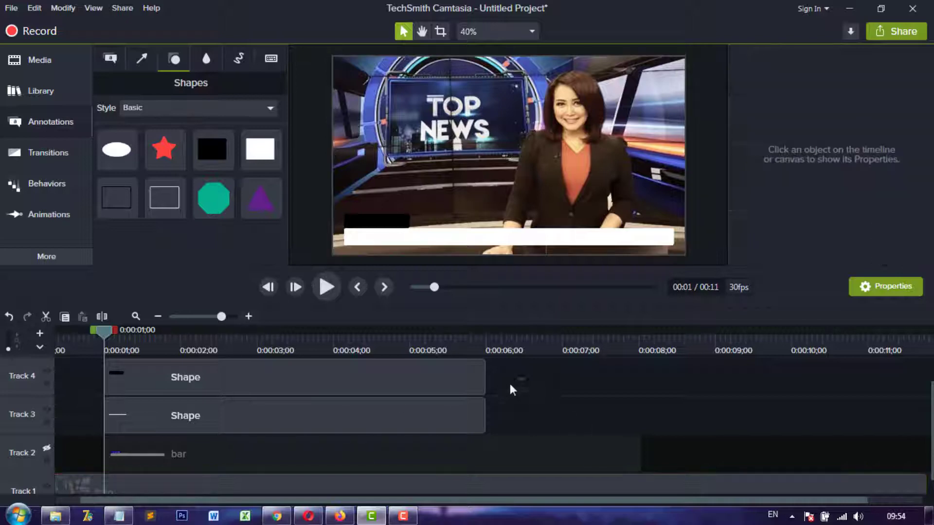
Step: Delete both rectangle shapes from Tracks 3 and 4 and make Track 2 visible again
{"action": "left_click_drag", "start_coordinate": [508, 381], "coordinate": [459, 412]}
{"action": "key", "text": "Delete"}
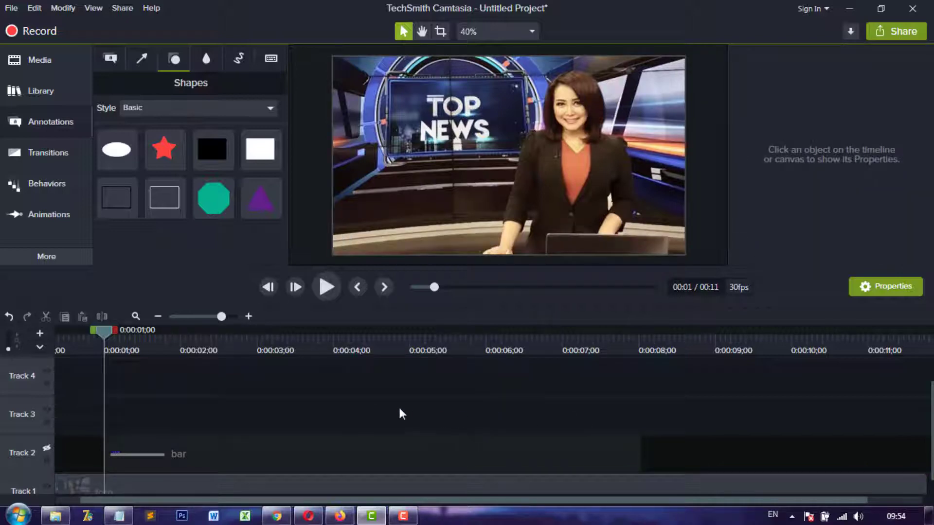
{"action": "left_click", "coordinate": [51, 444]}
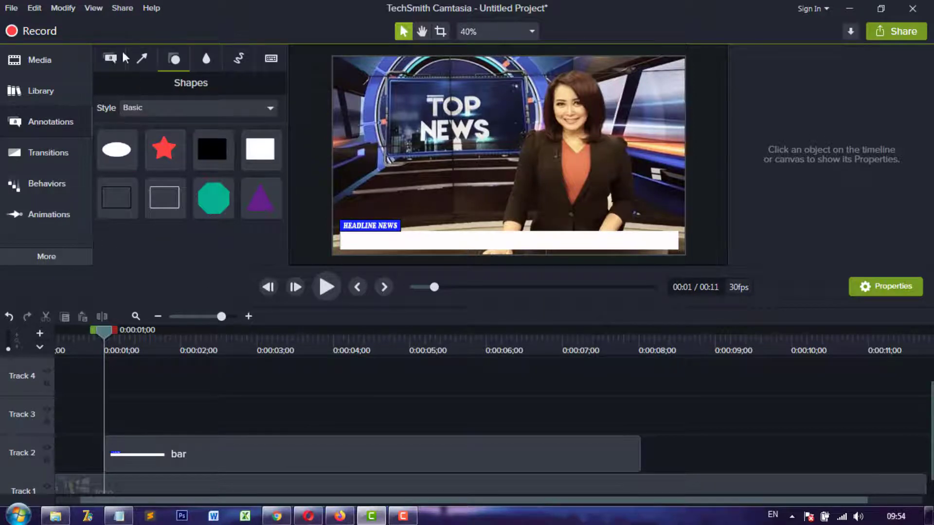
Step: Add a plain text callout on Track 3 at 1 second, place it over the white bar, and colour its text #090909
{"action": "left_click", "coordinate": [109, 57]}
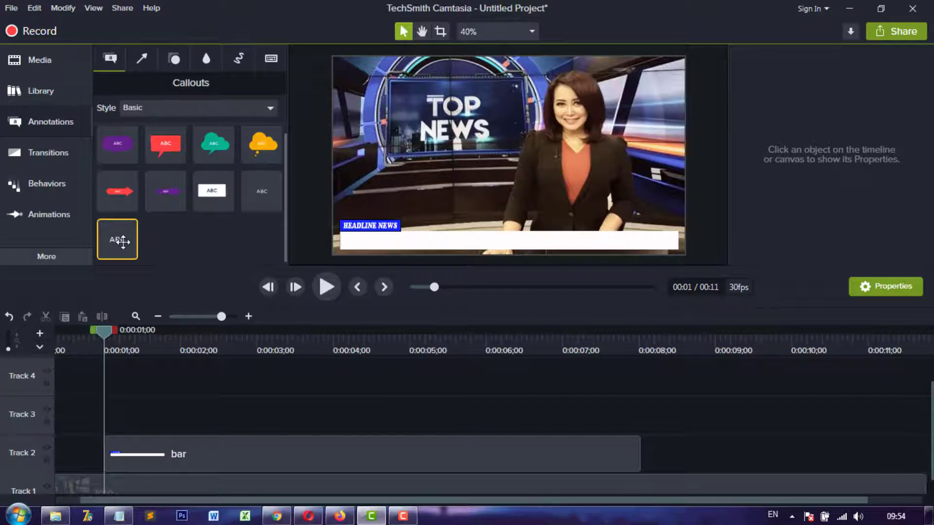
{"action": "left_click_drag", "start_coordinate": [123, 241], "coordinate": [106, 413]}
{"action": "left_click_drag", "start_coordinate": [508, 136], "coordinate": [501, 244]}
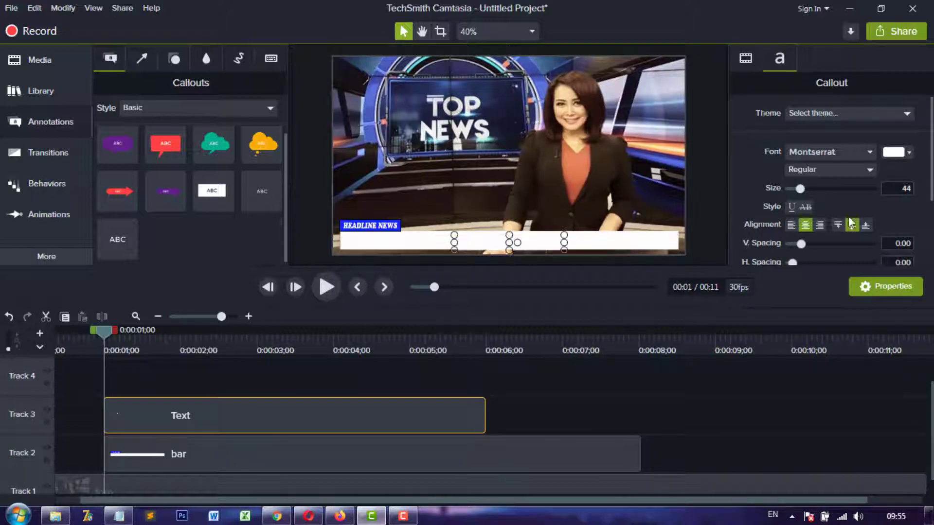
{"action": "left_click", "coordinate": [903, 155]}
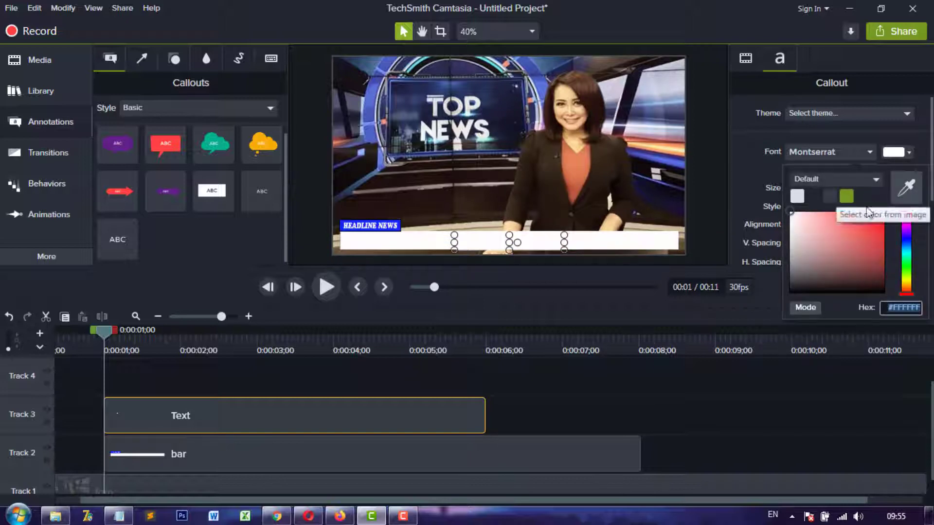
{"action": "left_click", "coordinate": [791, 291]}
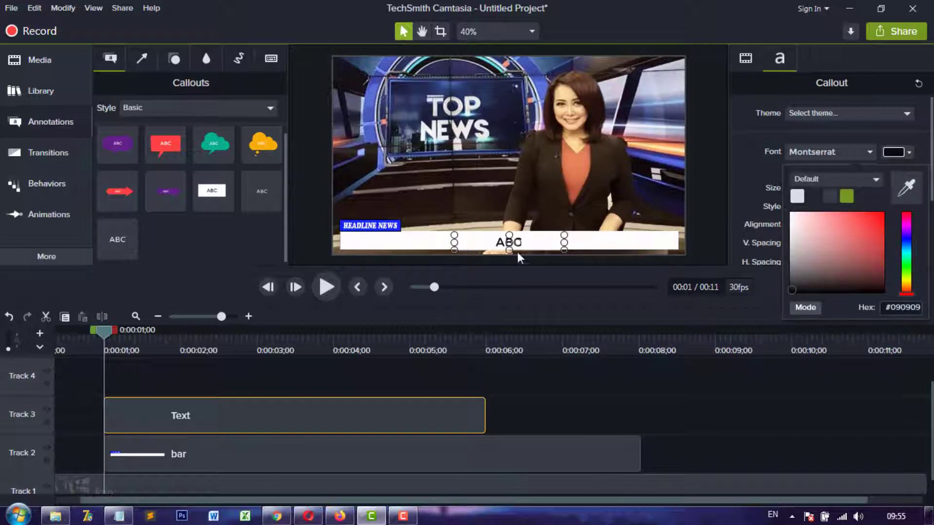
Step: Widen the text callout on both sides to span the white bar and nudge it slightly upward
{"action": "left_click_drag", "start_coordinate": [454, 242], "coordinate": [342, 243]}
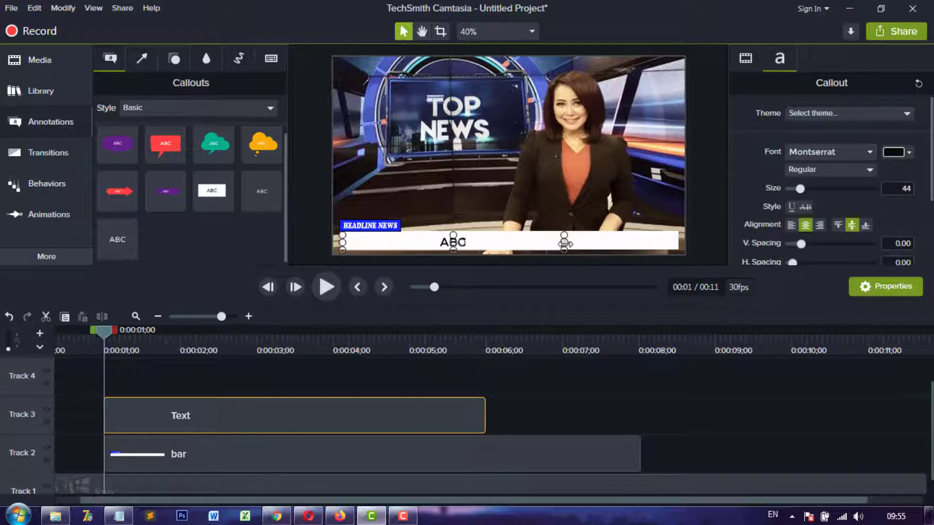
{"action": "left_click_drag", "start_coordinate": [564, 242], "coordinate": [677, 243]}
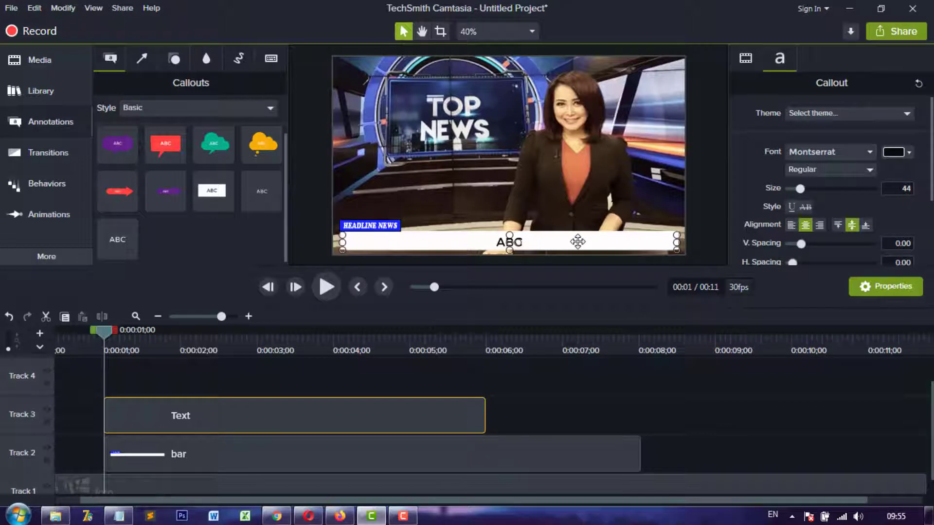
{"action": "key", "text": "Up"}
{"action": "key", "text": "Up"}
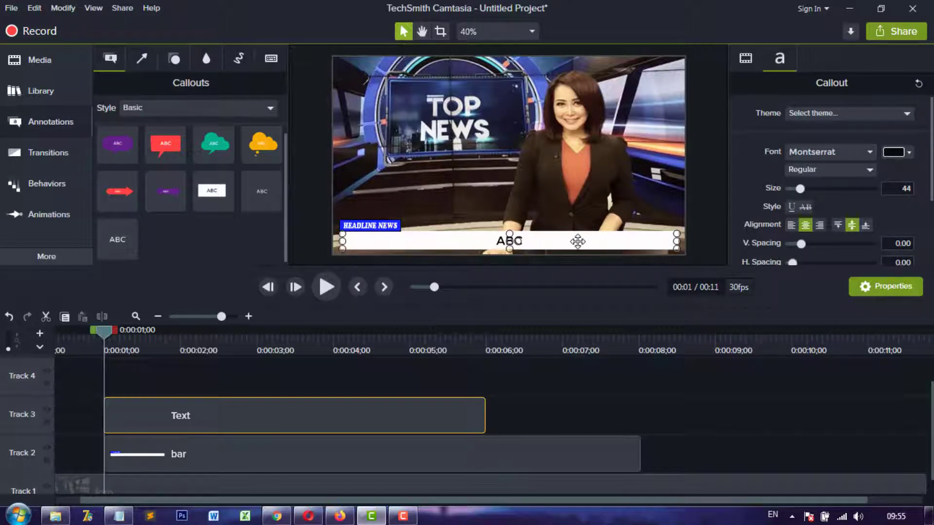
Step: Set the callout's font to Cambria and its size to 40
{"action": "left_click", "coordinate": [844, 154]}
{"action": "scroll", "coordinate": [816, 334], "scroll_direction": "down", "scroll_amount": 3}
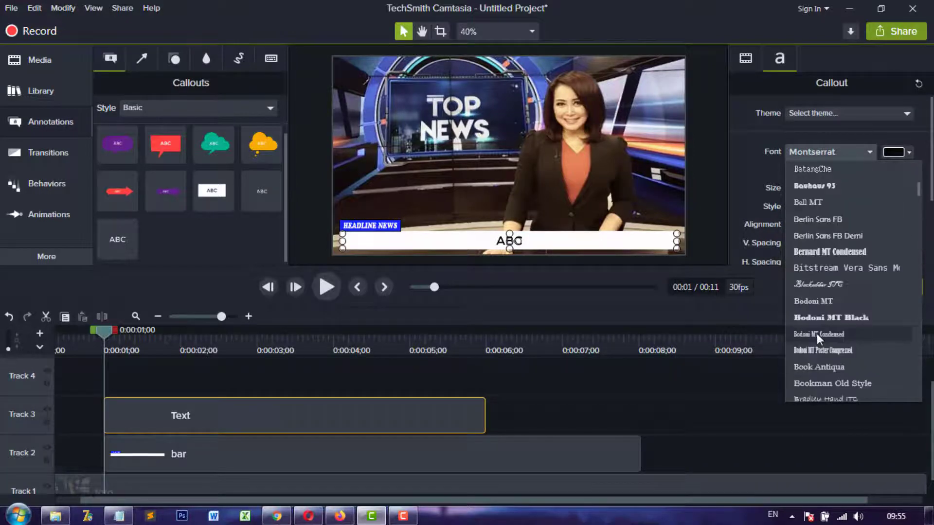
{"action": "scroll", "coordinate": [816, 333], "scroll_direction": "down", "scroll_amount": 2}
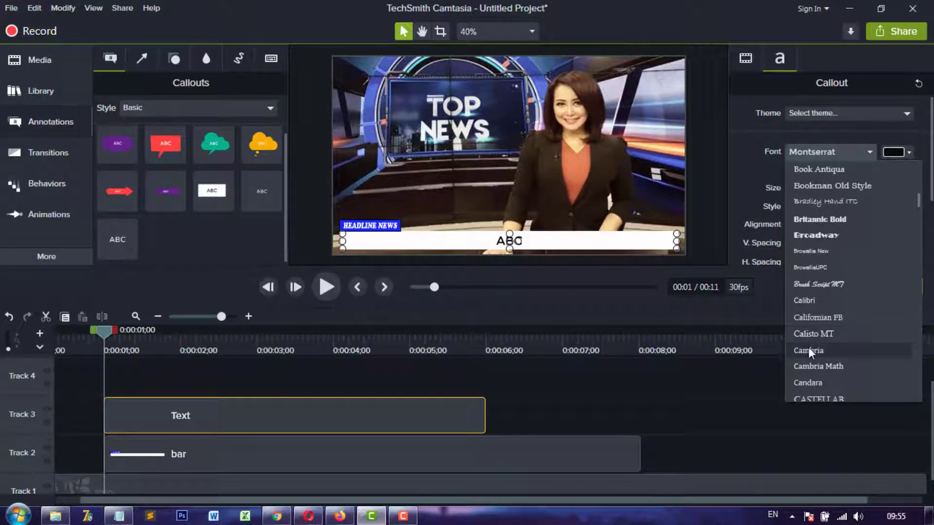
{"action": "left_click", "coordinate": [809, 348]}
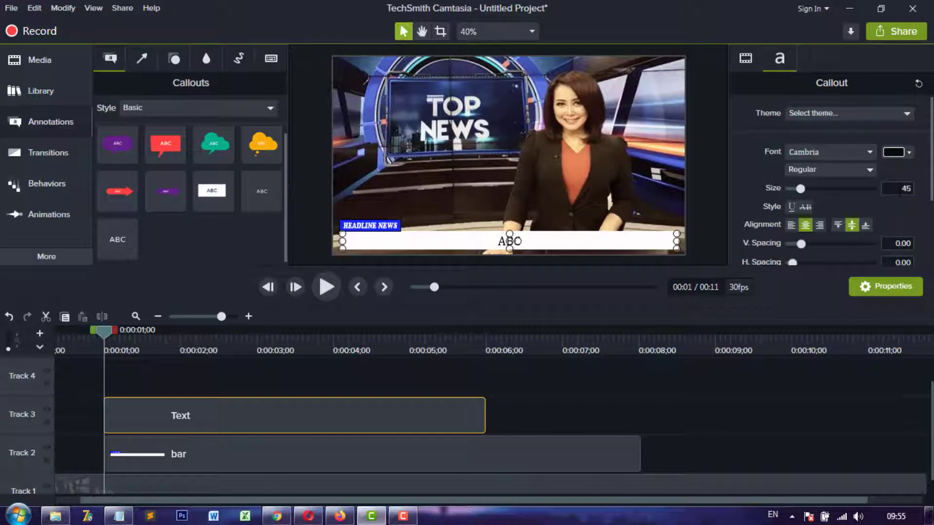
{"action": "left_click", "coordinate": [912, 188]}
{"action": "type", "text": "40"}
{"action": "left_click", "coordinate": [758, 387]}
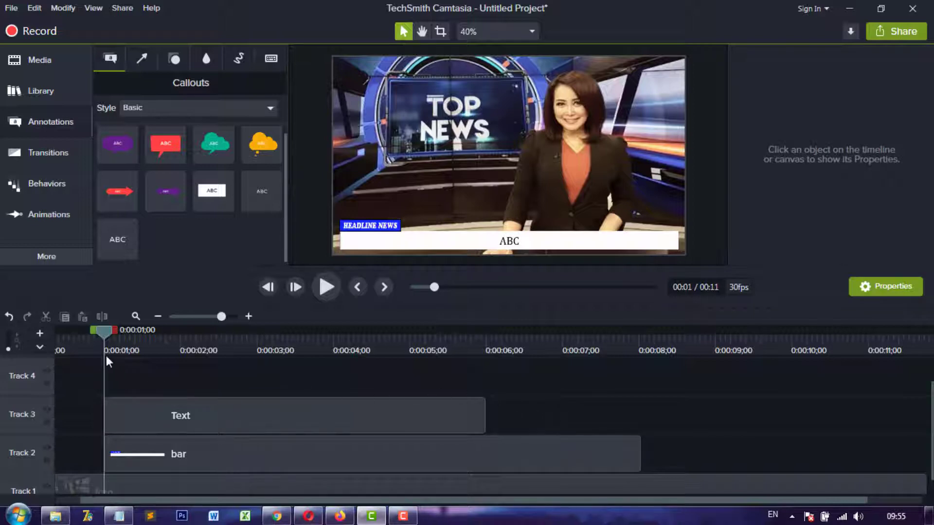
Step: Extend the Text clip on Track 3 so it ends at 8 seconds, in line with the bar clip
{"action": "left_click_drag", "start_coordinate": [105, 334], "coordinate": [487, 383]}
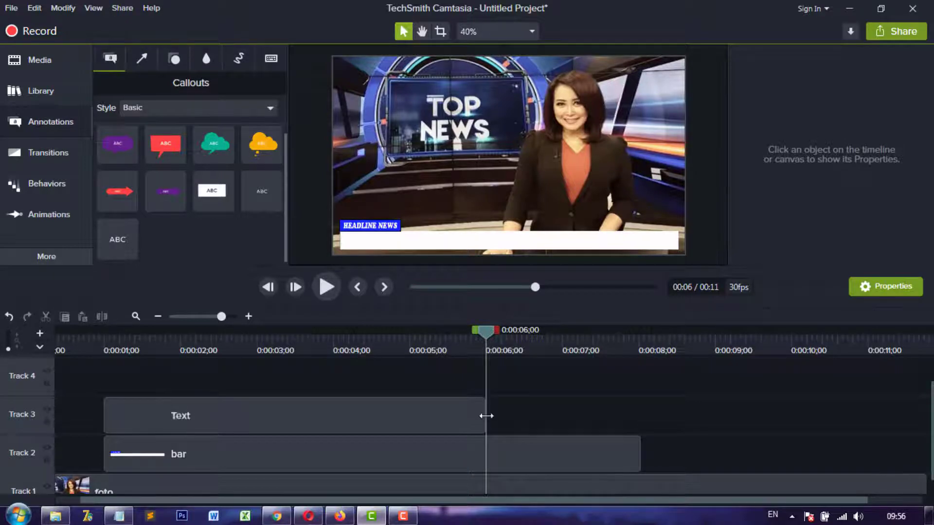
{"action": "left_click_drag", "start_coordinate": [485, 415], "coordinate": [638, 421]}
{"action": "left_click", "coordinate": [637, 341]}
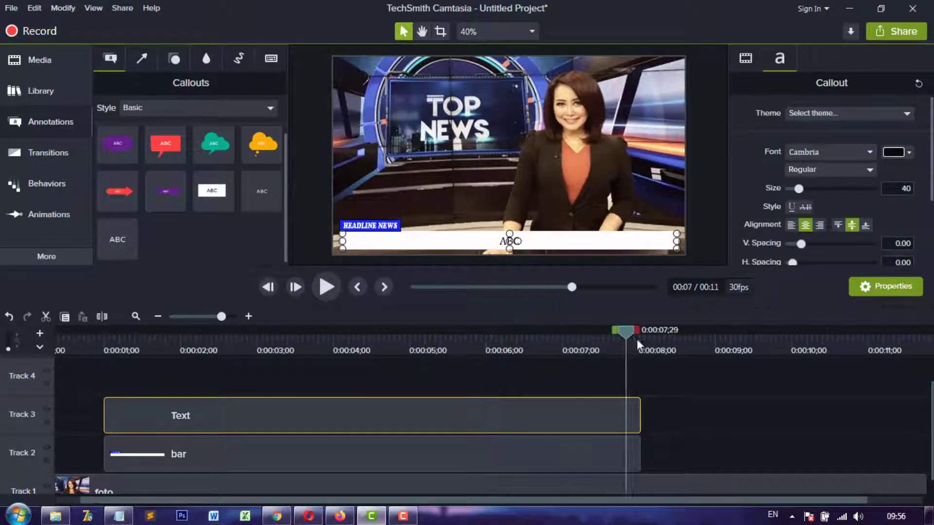
{"action": "left_click_drag", "start_coordinate": [640, 335], "coordinate": [638, 335]}
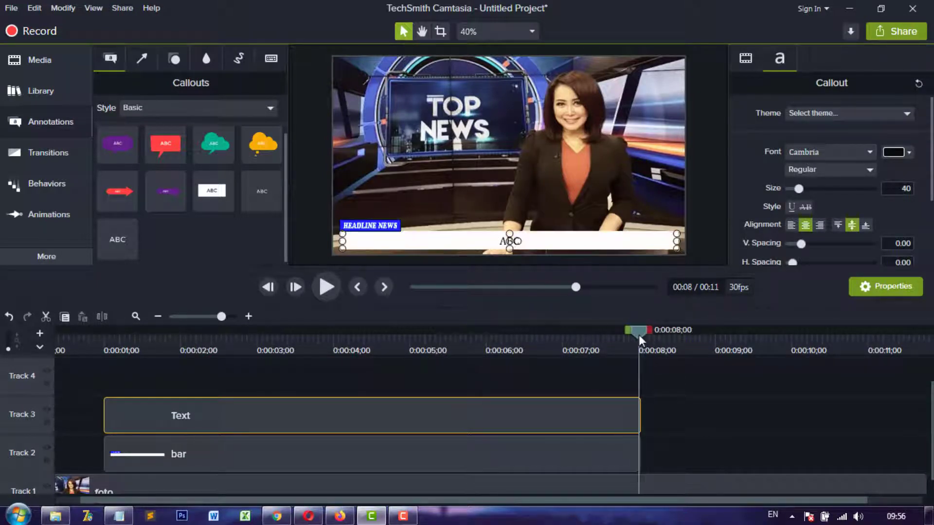
{"action": "left_click_drag", "start_coordinate": [640, 406], "coordinate": [634, 412]}
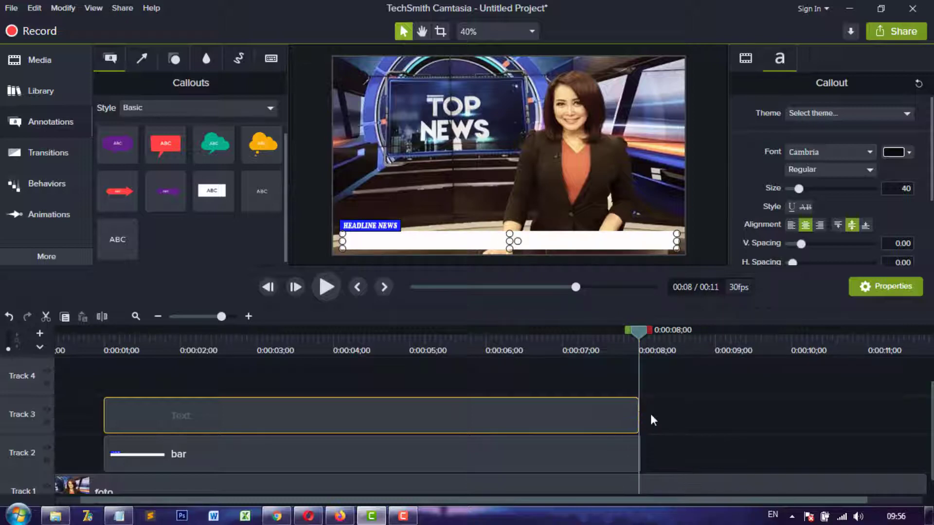
{"action": "left_click", "coordinate": [664, 413]}
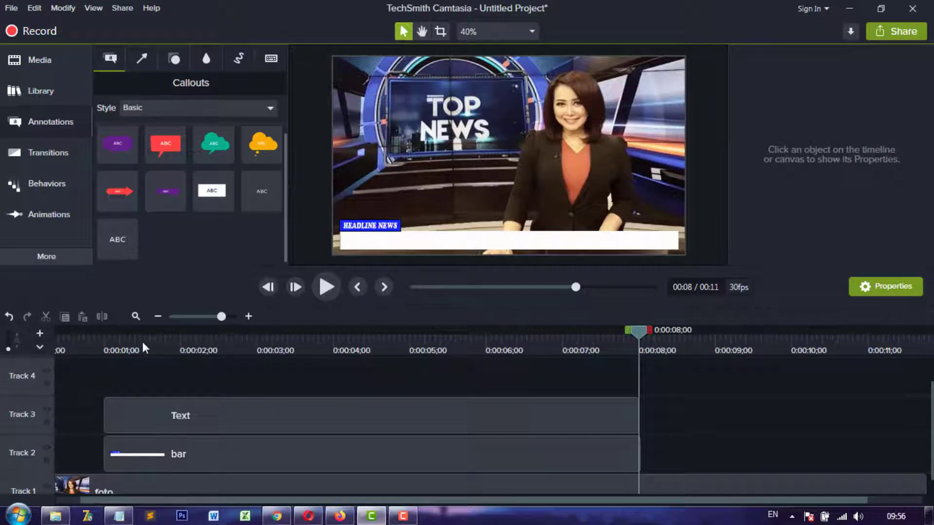
Step: Replace the Track 3 callout's ABC text with the first headline from berita.txt, "Pekar Anjurkan Pemerintah Buat Payung Hukum Vaksin Covid-19"
{"action": "left_click", "coordinate": [182, 340]}
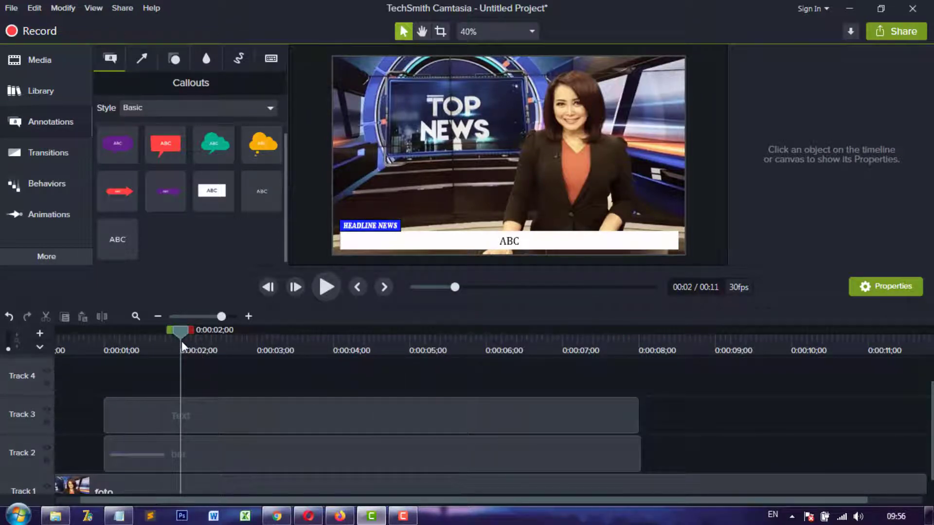
{"action": "left_click", "coordinate": [213, 421]}
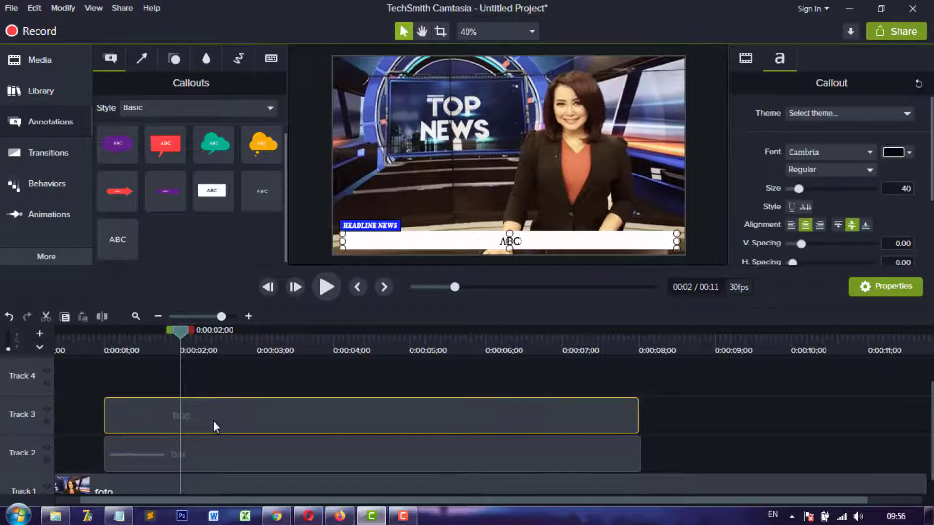
{"action": "left_click", "coordinate": [120, 516]}
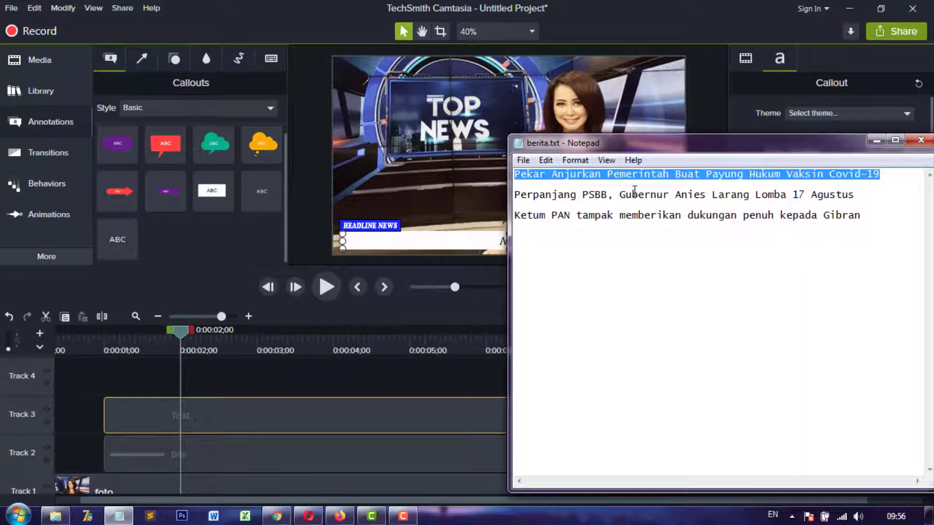
{"action": "left_click", "coordinate": [472, 243]}
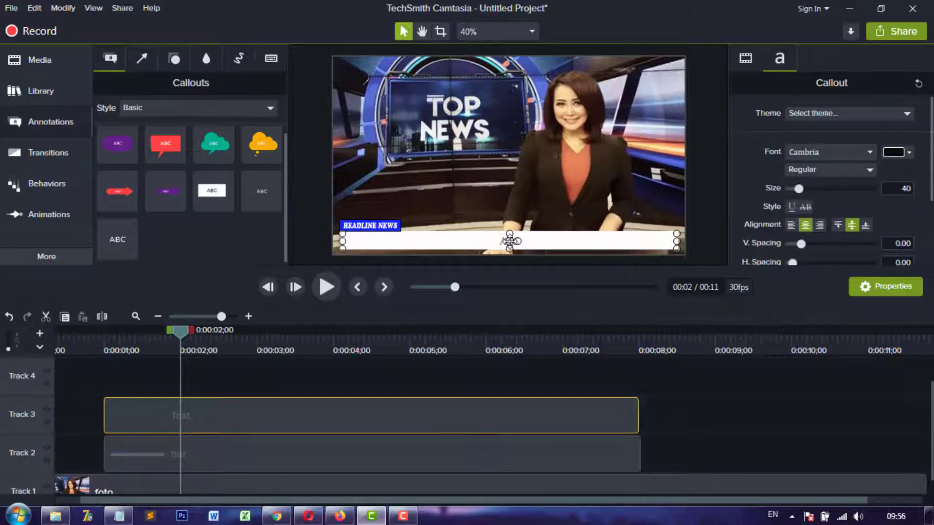
{"action": "type", "text": "Pekar Anjurkan Pemerintah Buat Payung Hukum Vaksin Covid-19"}
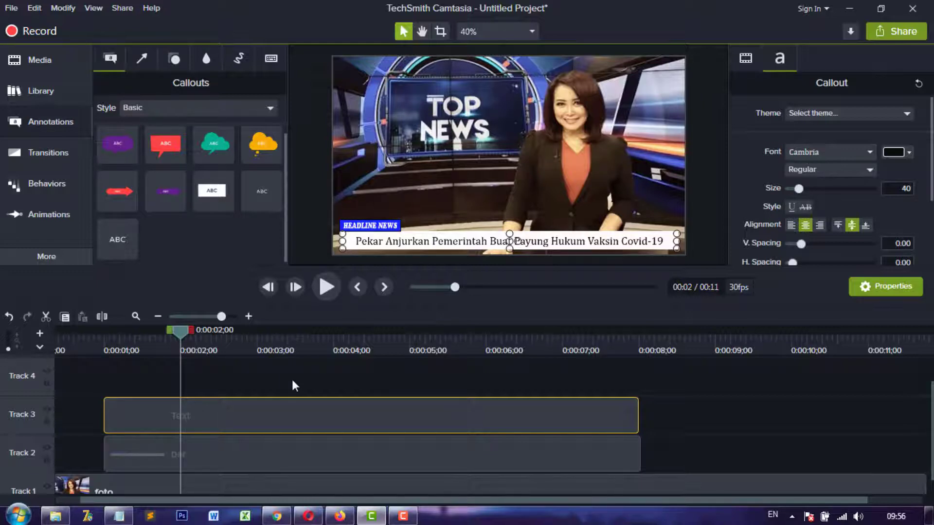
Step: Add a Custom animation to the start of the Text clip on Track 3, running from 1 to 2 seconds
{"action": "left_click", "coordinate": [54, 219]}
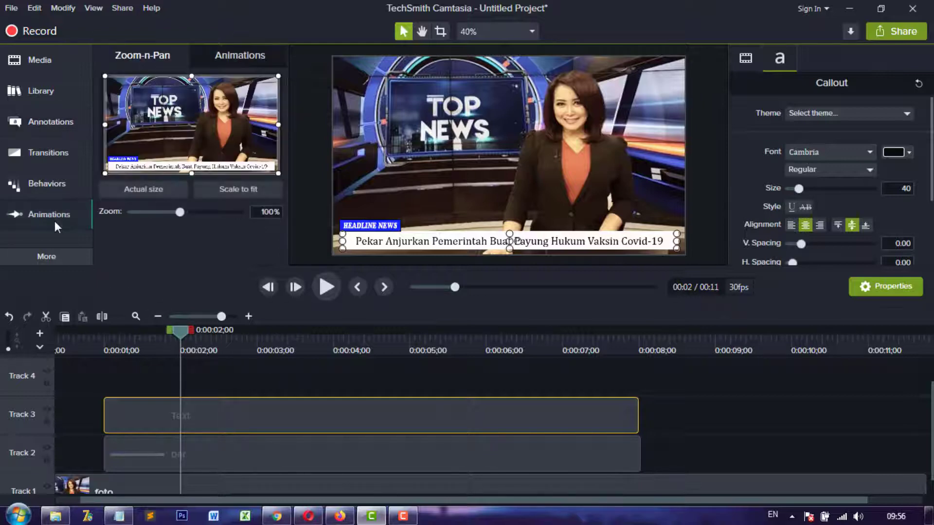
{"action": "left_click", "coordinate": [211, 55]}
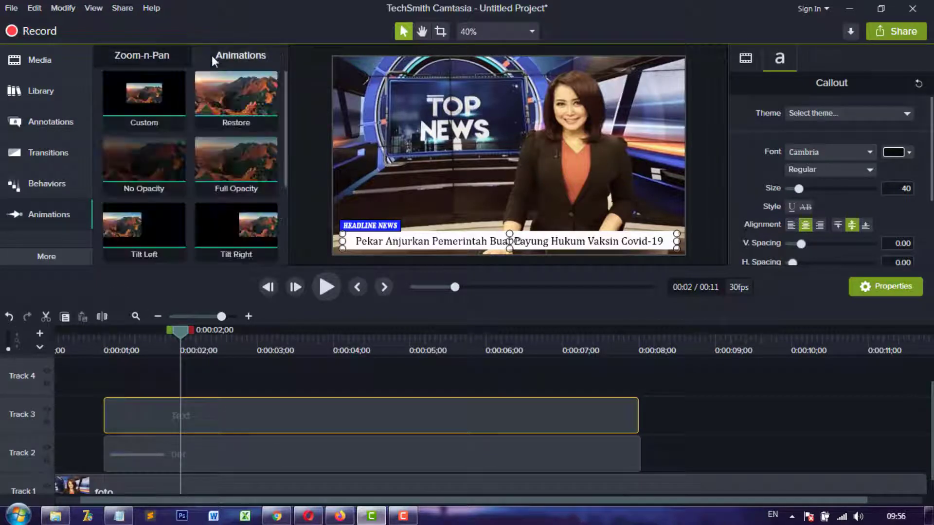
{"action": "left_click_drag", "start_coordinate": [141, 93], "coordinate": [173, 416]}
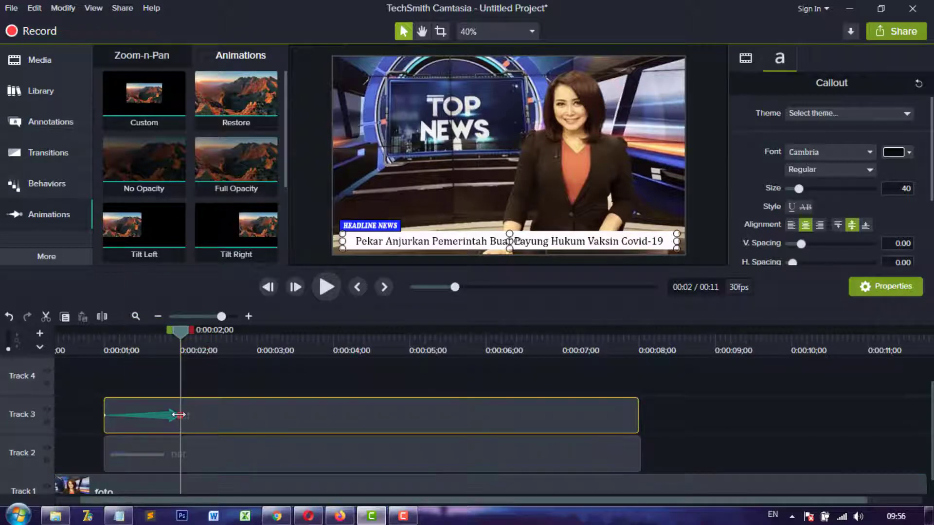
Step: Set the callout's opacity to 0% and X rotation to -90° at the animation's start at 1 second, and preview the entrance
{"action": "left_click", "coordinate": [105, 417]}
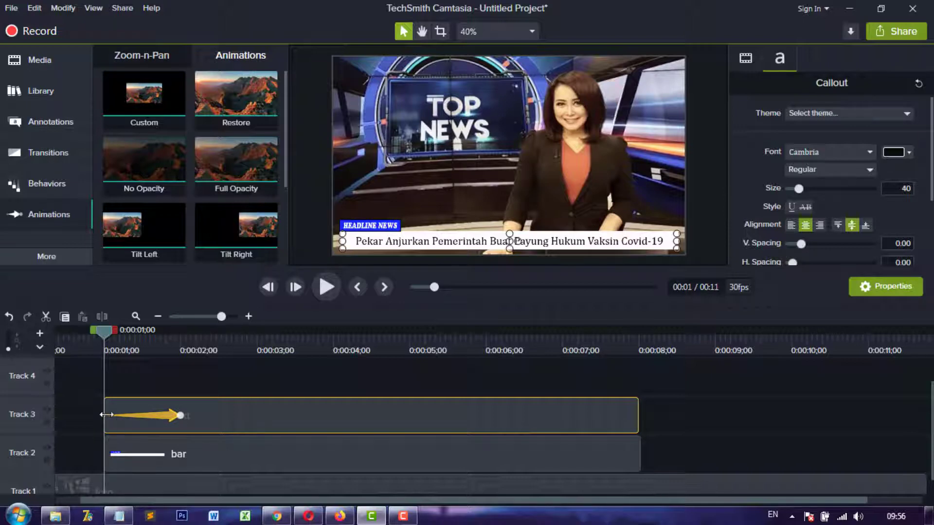
{"action": "left_click", "coordinate": [746, 62]}
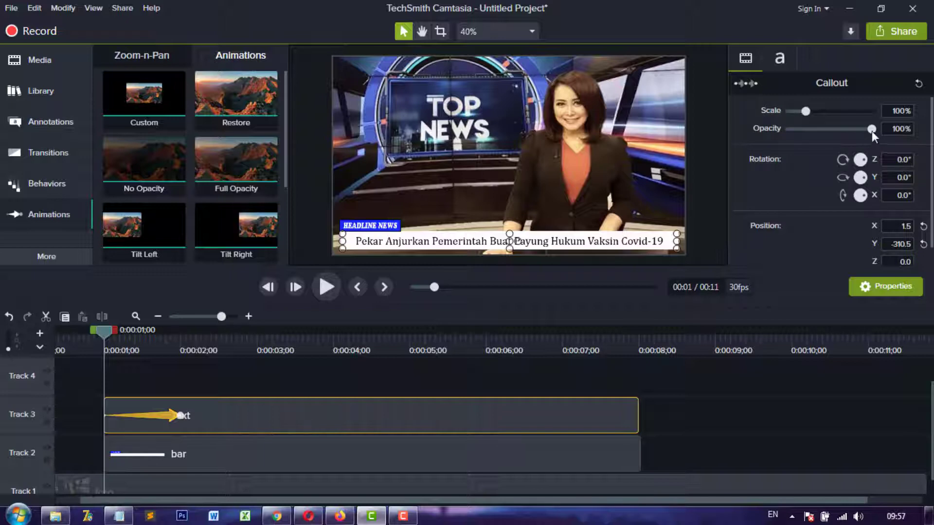
{"action": "left_click_drag", "start_coordinate": [871, 130], "coordinate": [789, 129]}
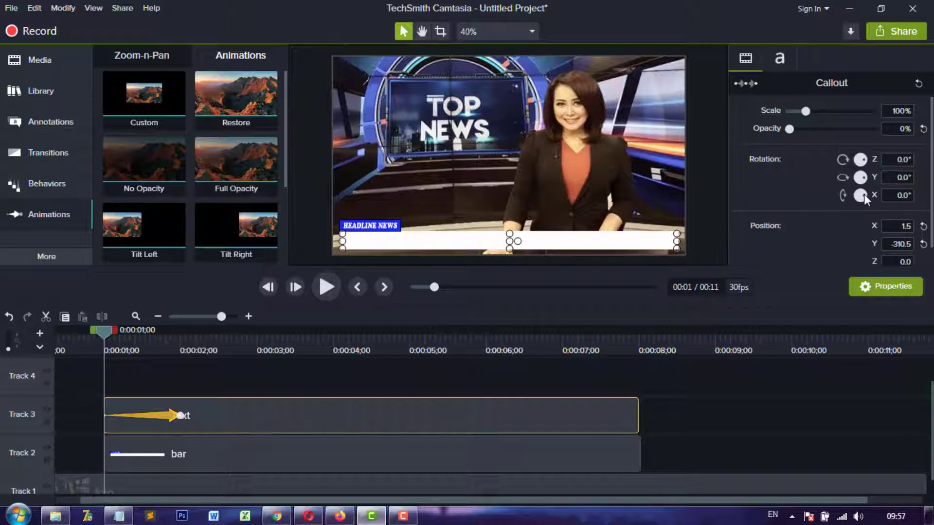
{"action": "left_click", "coordinate": [898, 195]}
{"action": "key", "text": "Return"}
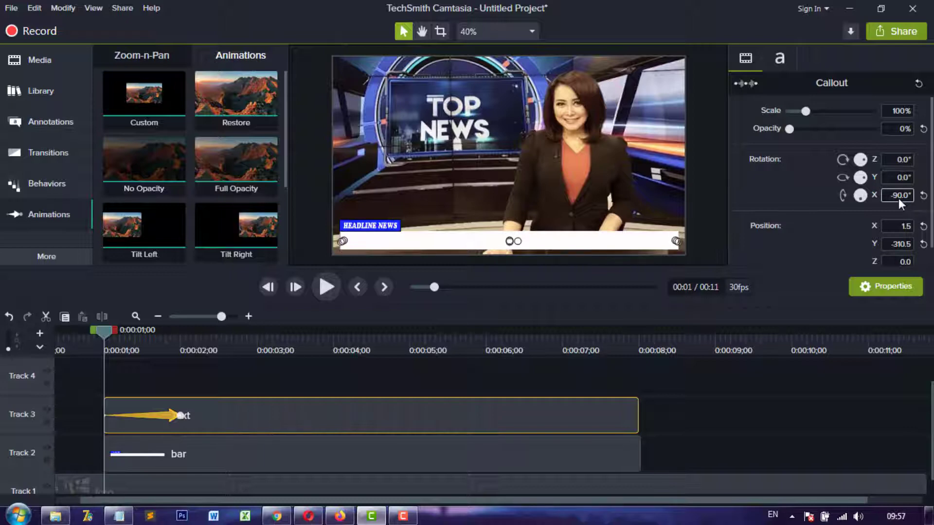
{"action": "left_click", "coordinate": [333, 289]}
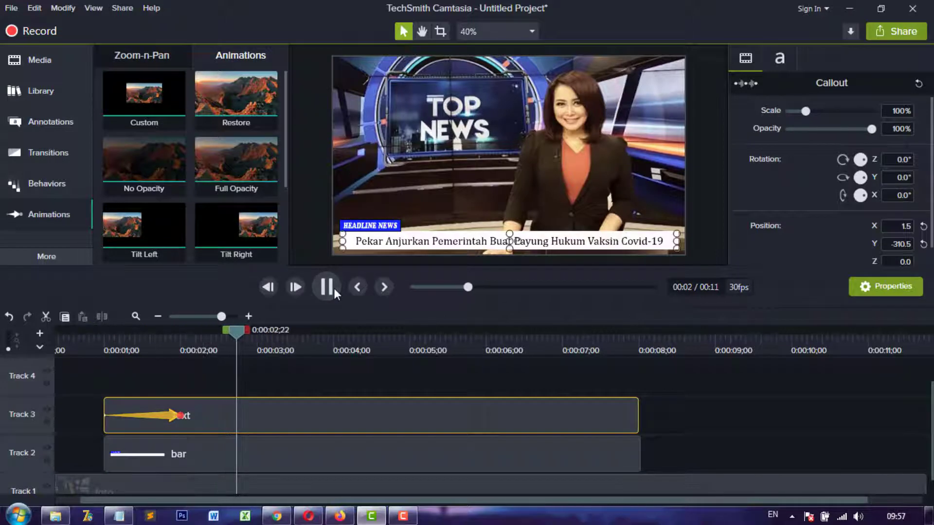
{"action": "left_click", "coordinate": [333, 288]}
Step: Add a Custom animation from 7 to 8 seconds on the Text clip, ending at 0% opacity and 90° X rotation
{"action": "left_click_drag", "start_coordinate": [238, 334], "coordinate": [566, 351]}
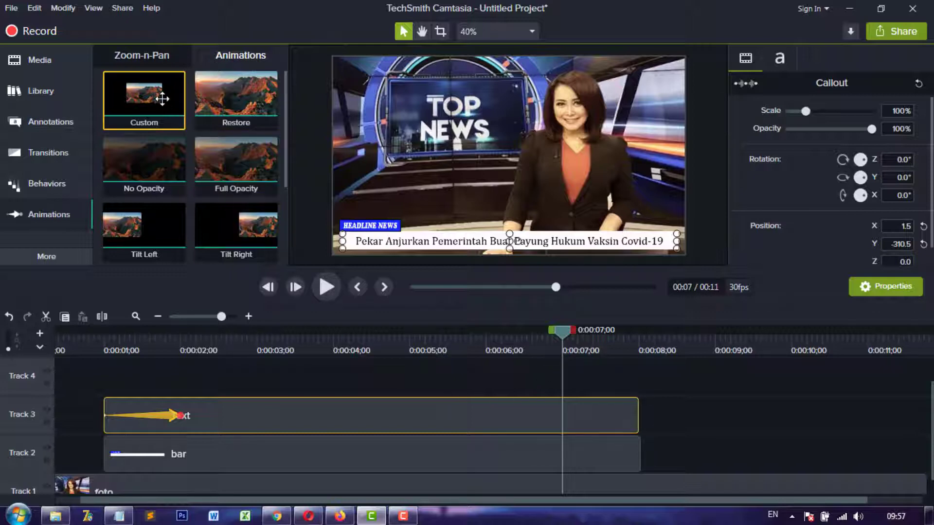
{"action": "left_click_drag", "start_coordinate": [155, 95], "coordinate": [637, 429]}
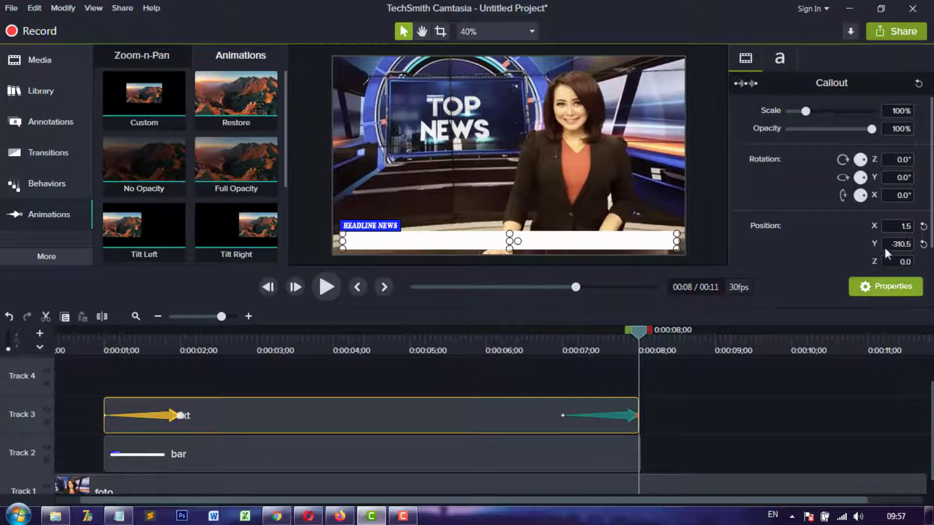
{"action": "left_click_drag", "start_coordinate": [870, 130], "coordinate": [785, 130]}
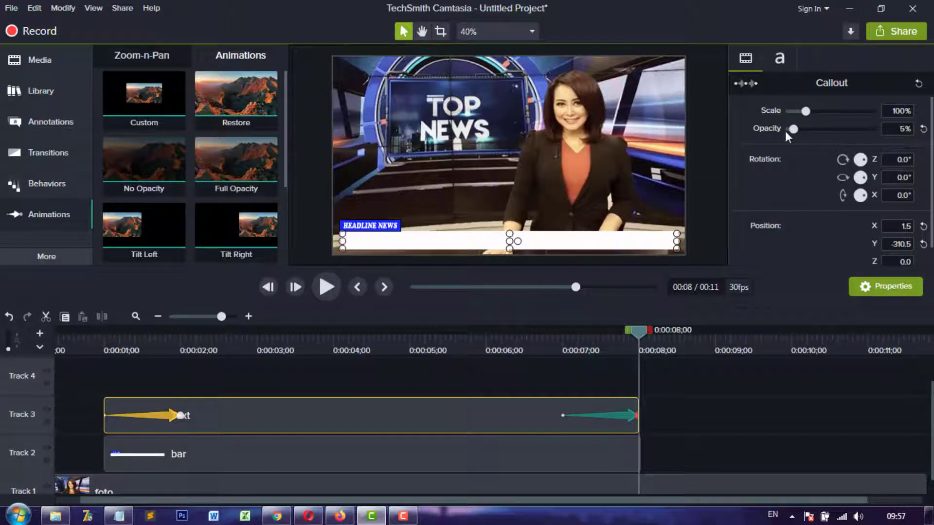
{"action": "double_click", "coordinate": [896, 195]}
{"action": "key", "text": "Return"}
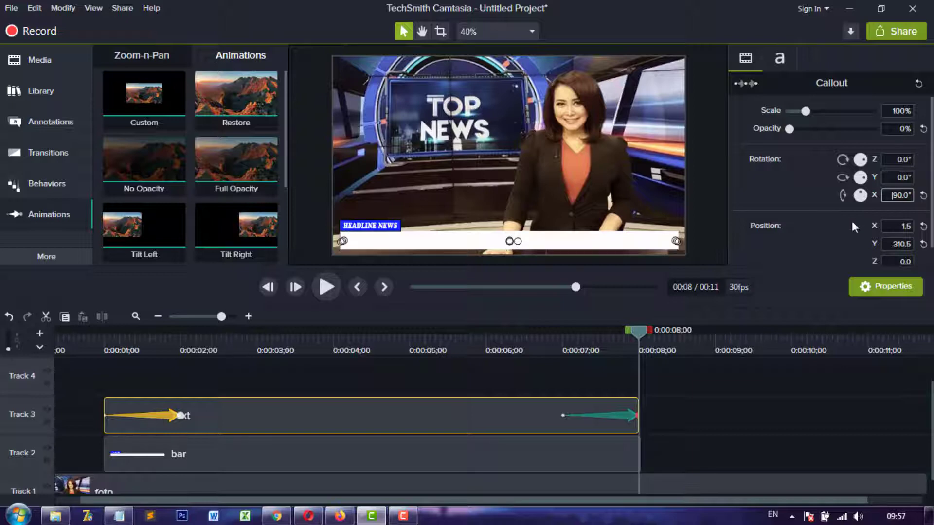
Step: Extend the foto clip on Track 1 to about 24 seconds and lengthen the bar clip on Track 2 to end with it
{"action": "left_click", "coordinate": [620, 462]}
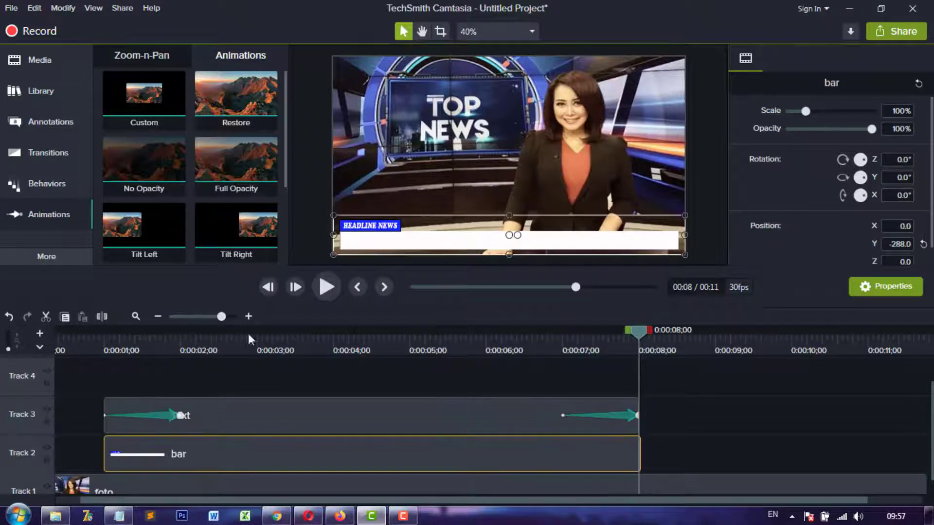
{"action": "left_click", "coordinate": [203, 315]}
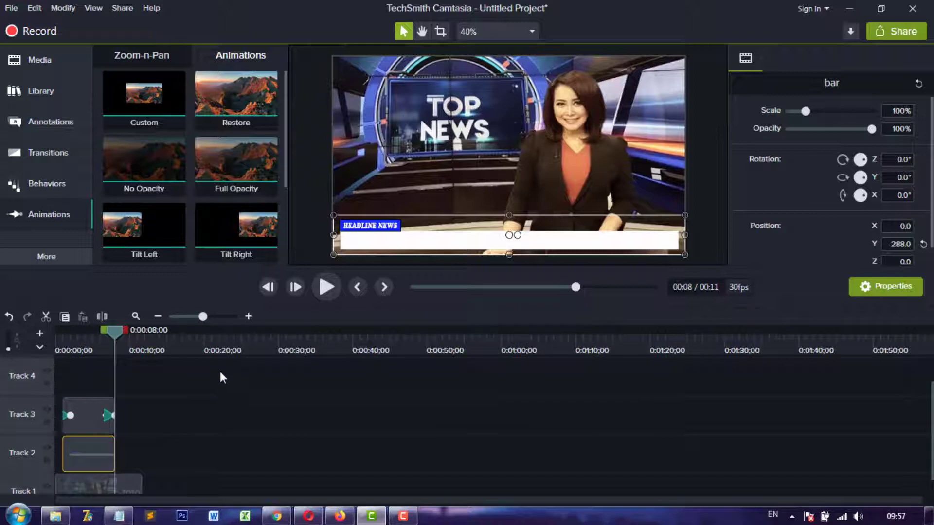
{"action": "left_click", "coordinate": [216, 316]}
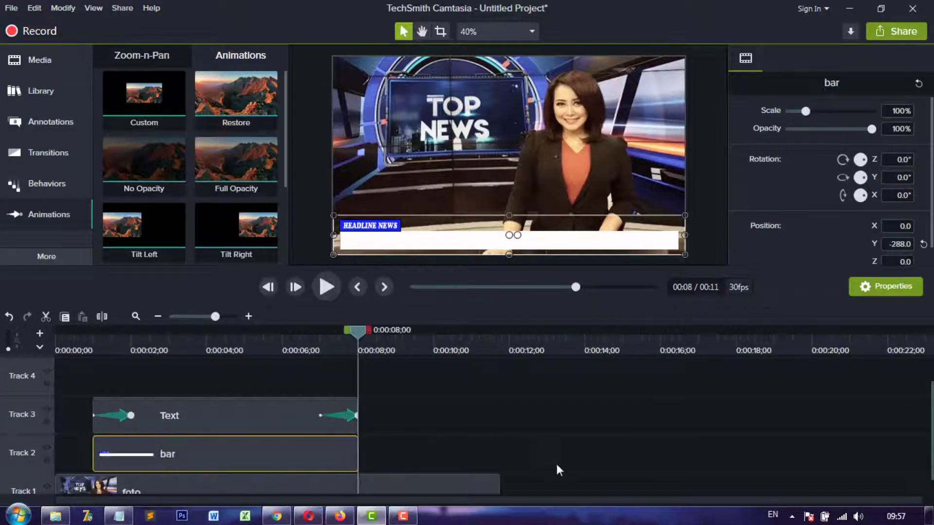
{"action": "scroll", "coordinate": [554, 428], "scroll_direction": "down", "scroll_amount": 1}
{"action": "left_click", "coordinate": [471, 473]}
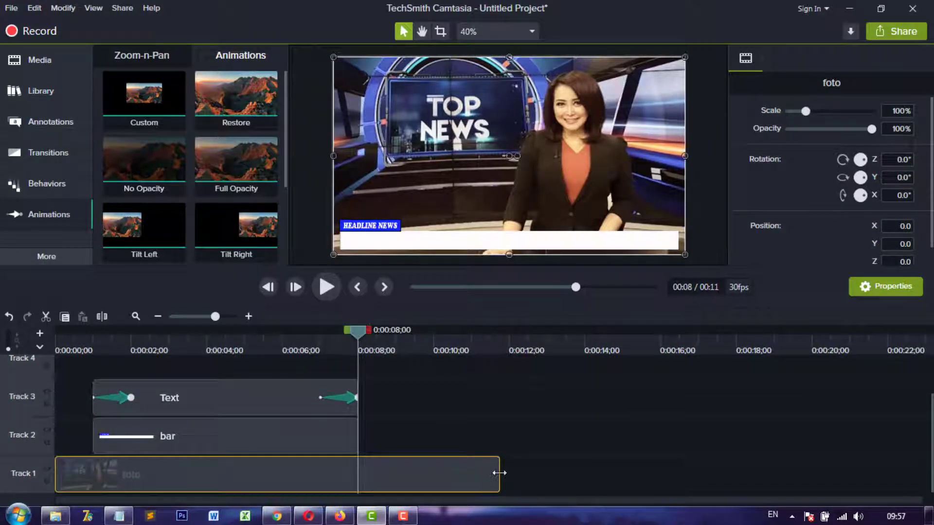
{"action": "left_click_drag", "start_coordinate": [499, 472], "coordinate": [908, 469]}
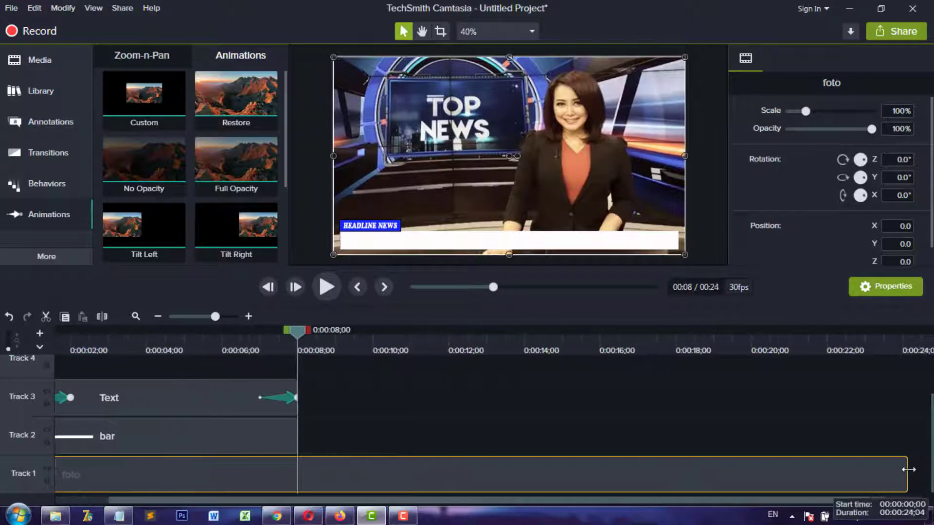
{"action": "left_click", "coordinate": [296, 431]}
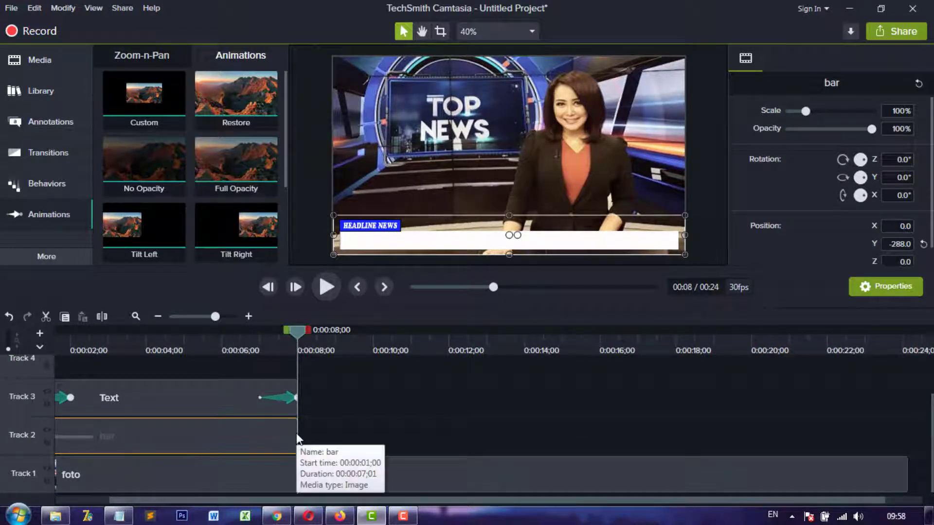
{"action": "left_click_drag", "start_coordinate": [298, 434], "coordinate": [905, 434]}
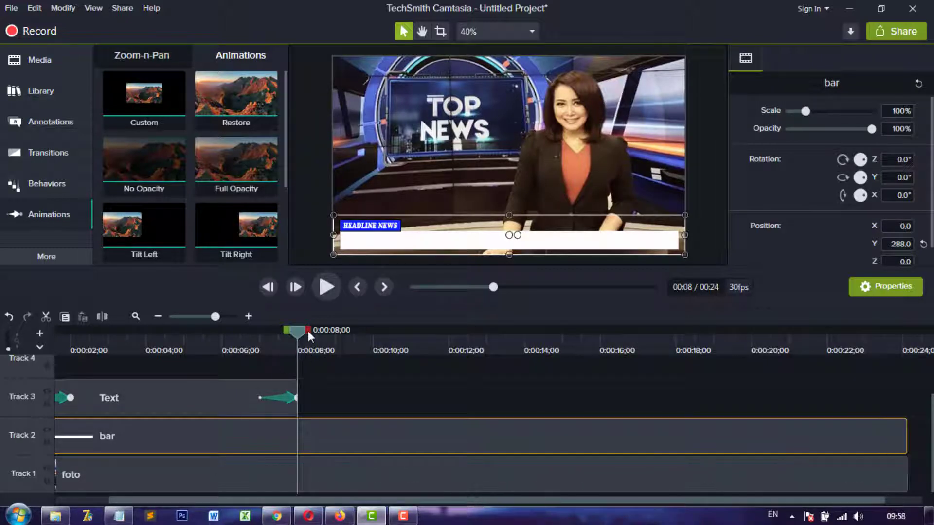
Step: Play the project from the beginning to review the headline's entrance and exit animations
{"action": "left_click_drag", "start_coordinate": [299, 330], "coordinate": [10, 346]}
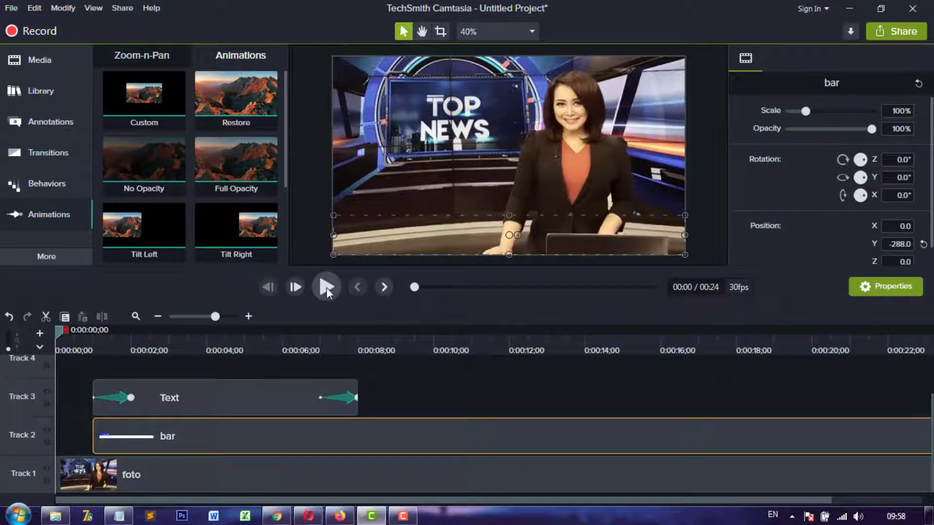
{"action": "left_click", "coordinate": [326, 288]}
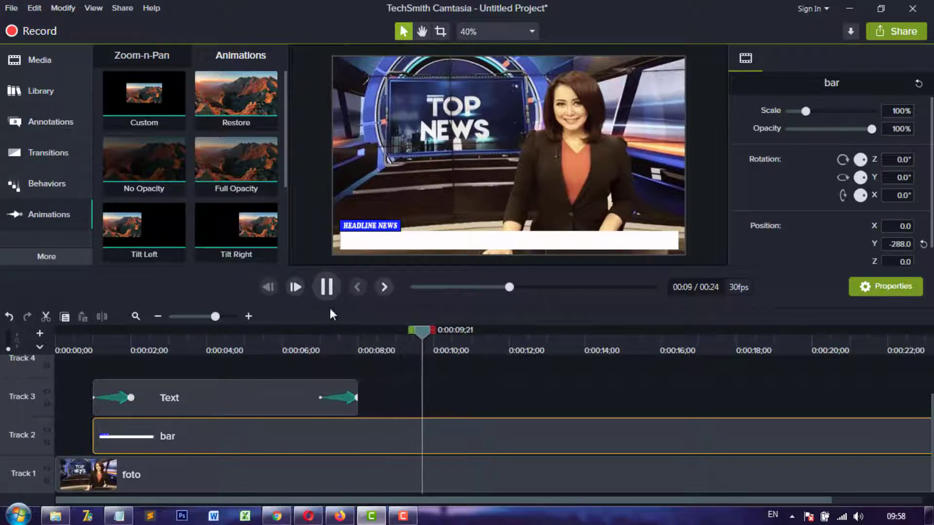
{"action": "left_click", "coordinate": [323, 290]}
Step: Copy the animated Text clip and paste it twice on Track 3, placing the three clips end to end
{"action": "left_click", "coordinate": [263, 398]}
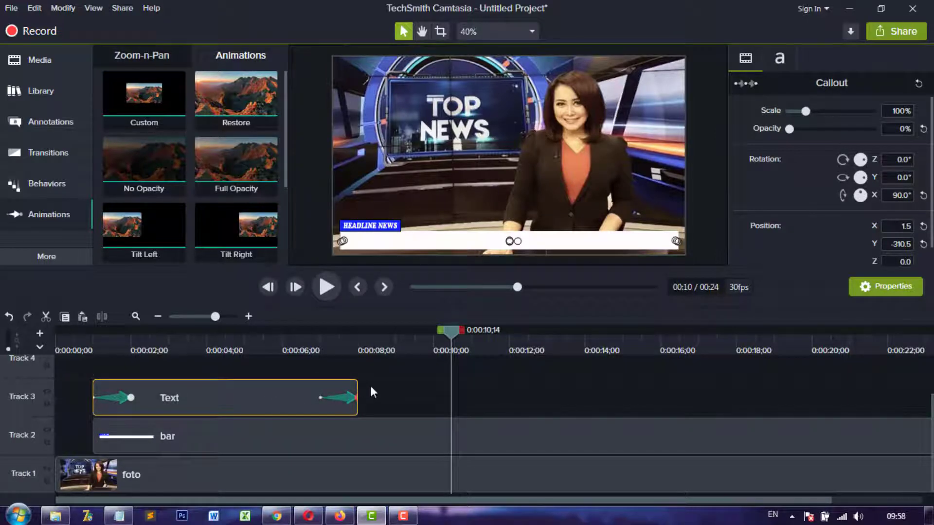
{"action": "key", "text": "ctrl+v"}
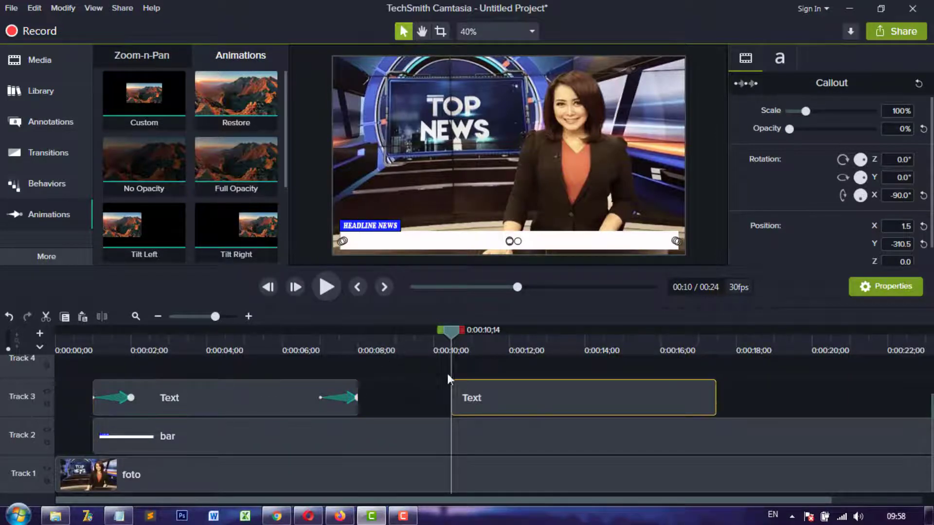
{"action": "left_click_drag", "start_coordinate": [520, 391], "coordinate": [386, 390]}
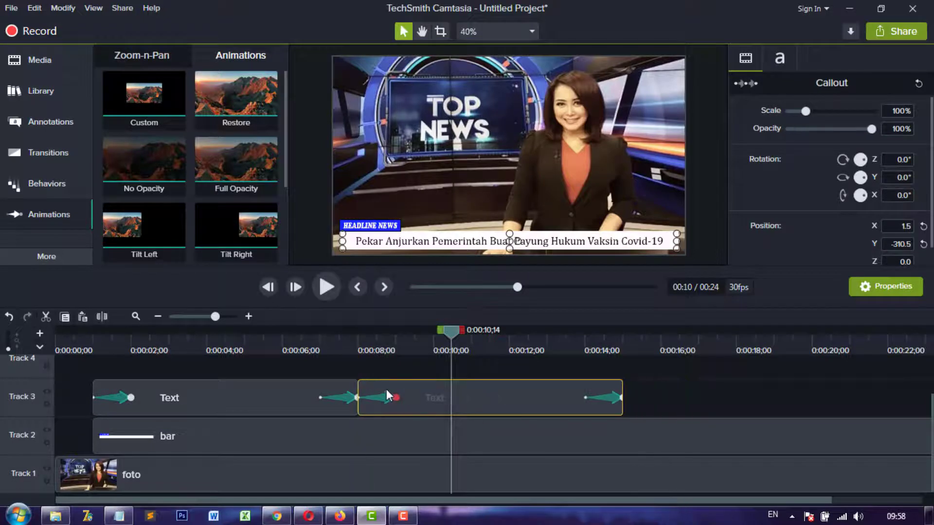
{"action": "left_click", "coordinate": [630, 333]}
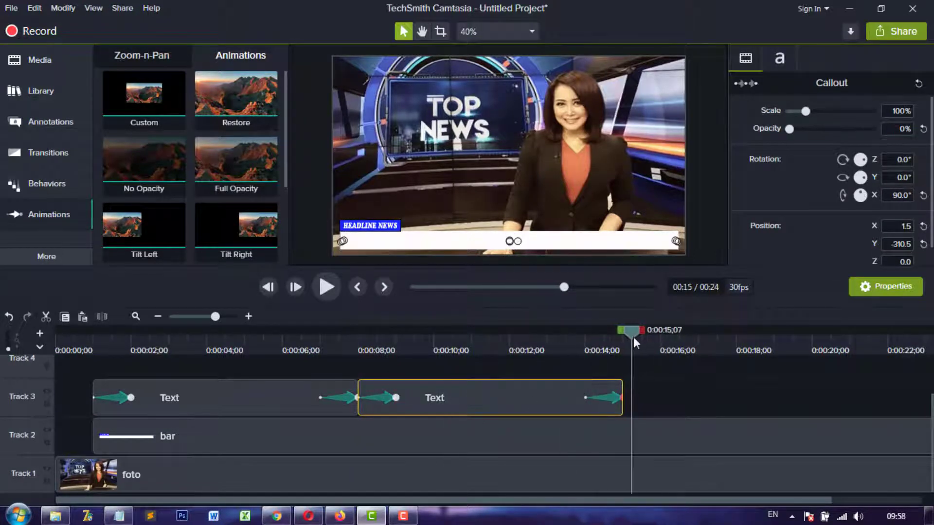
{"action": "key", "text": "ctrl+v"}
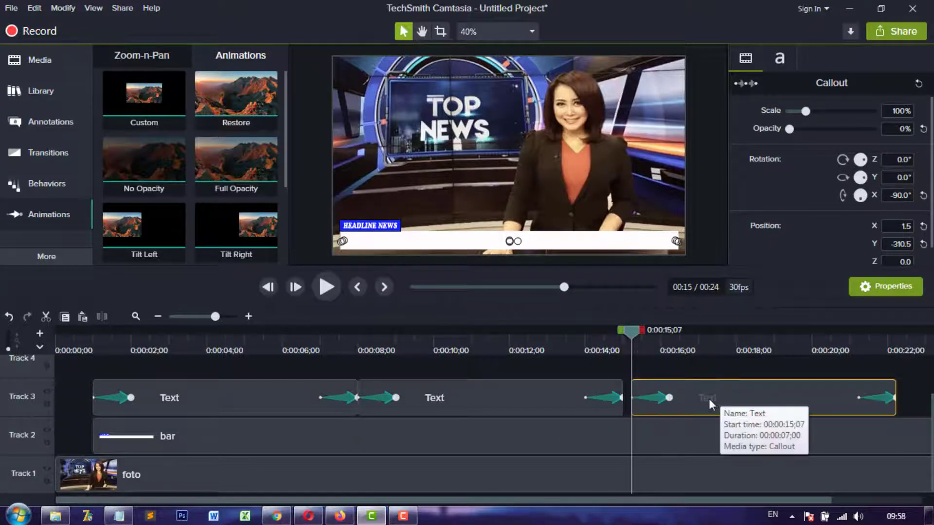
{"action": "left_click_drag", "start_coordinate": [708, 400], "coordinate": [652, 407]}
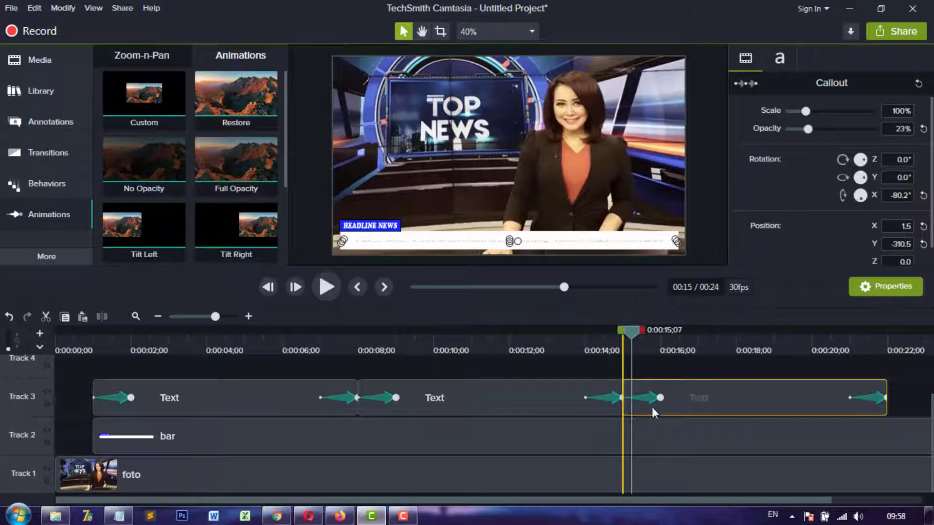
Step: Replace the second Text clip's headline with "Perpanjang PSBB, Gubernur Anies Larang Lomba 17 Agustus" copied from berita.txt in Notepad
{"action": "left_click", "coordinate": [120, 517]}
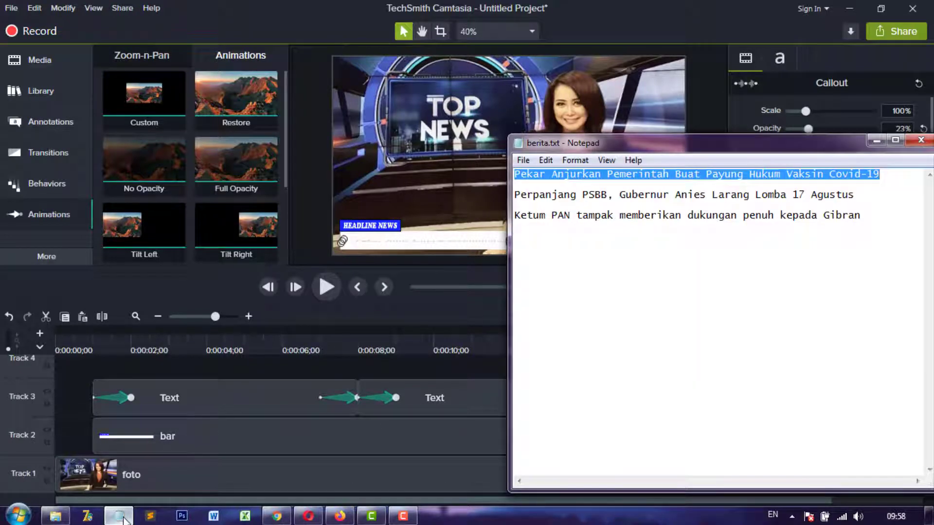
{"action": "left_click", "coordinate": [121, 518]}
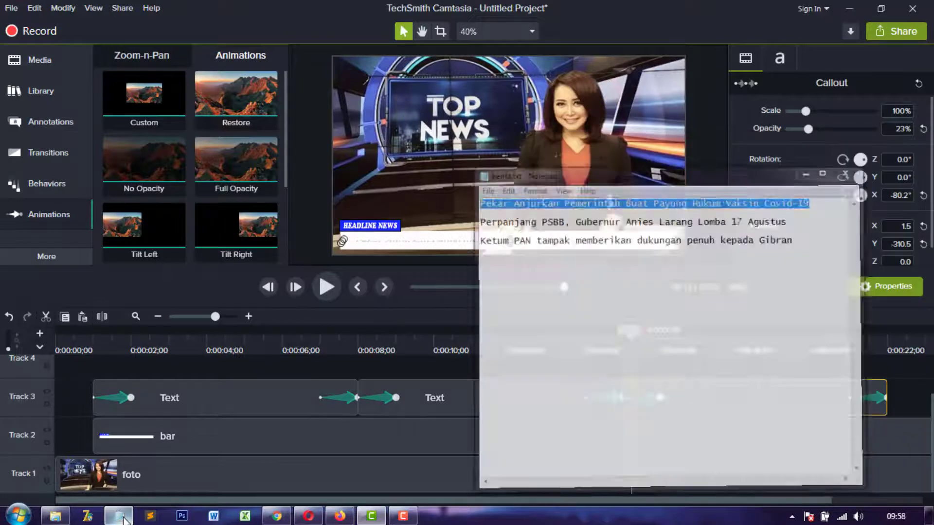
{"action": "left_click", "coordinate": [450, 349]}
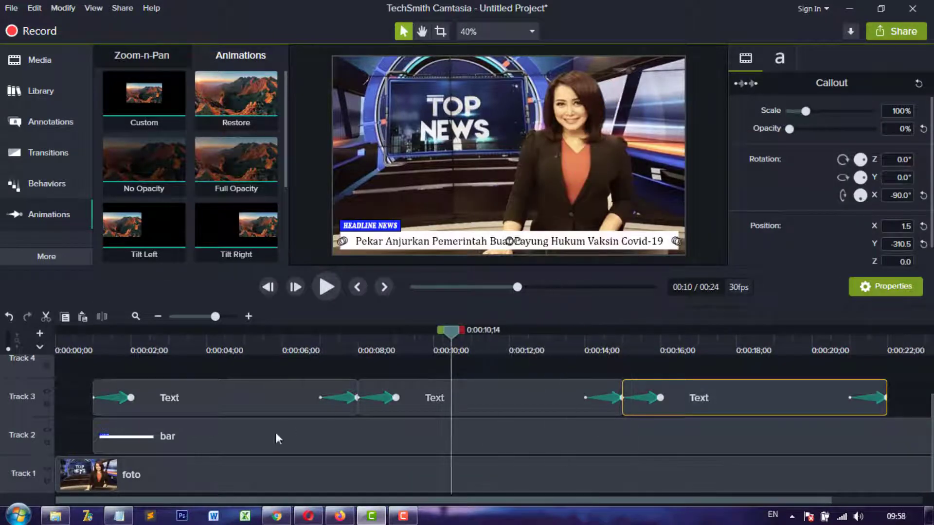
{"action": "left_click", "coordinate": [120, 517]}
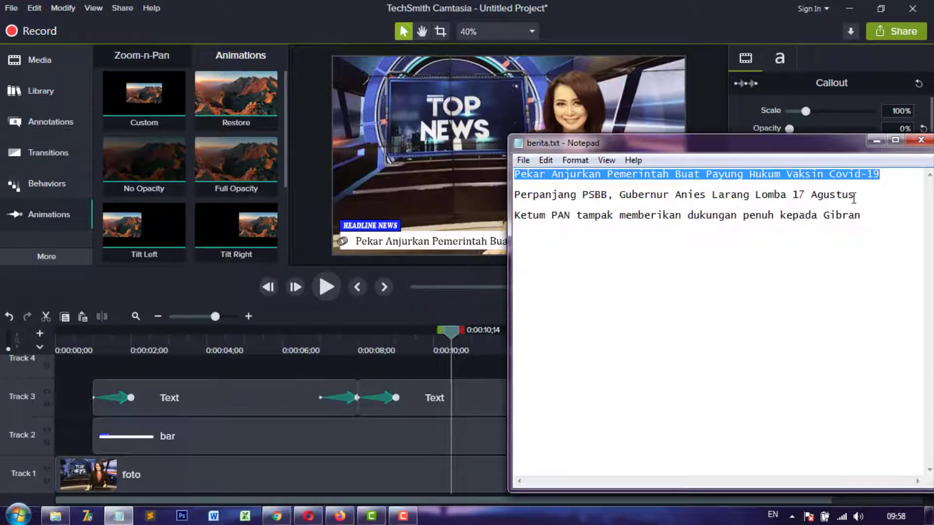
{"action": "left_click_drag", "start_coordinate": [856, 197], "coordinate": [514, 185]}
{"action": "key", "text": "ctrl+c"}
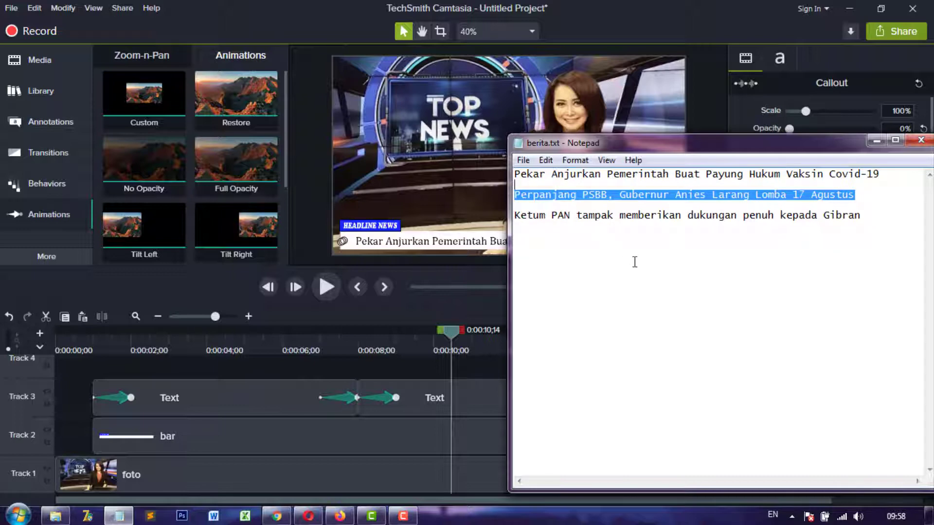
{"action": "double_click", "coordinate": [415, 239]}
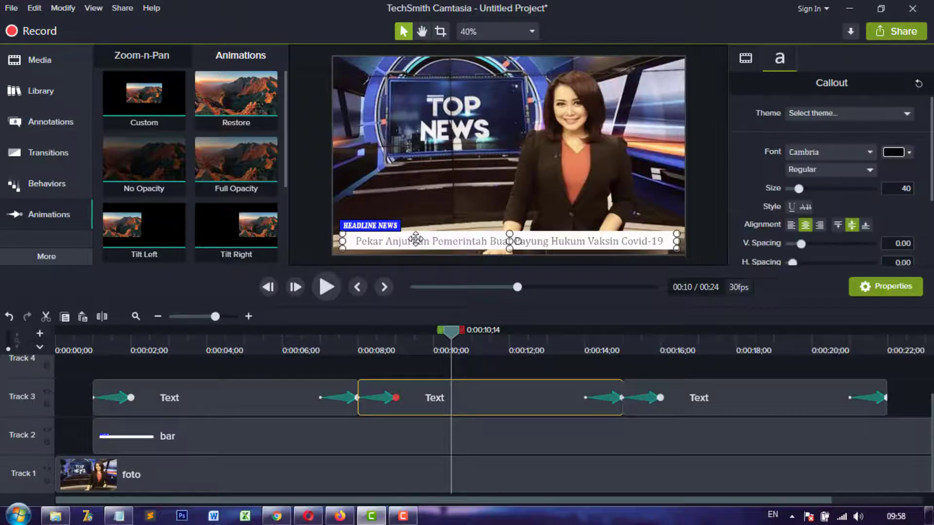
{"action": "key", "text": "ctrl+v"}
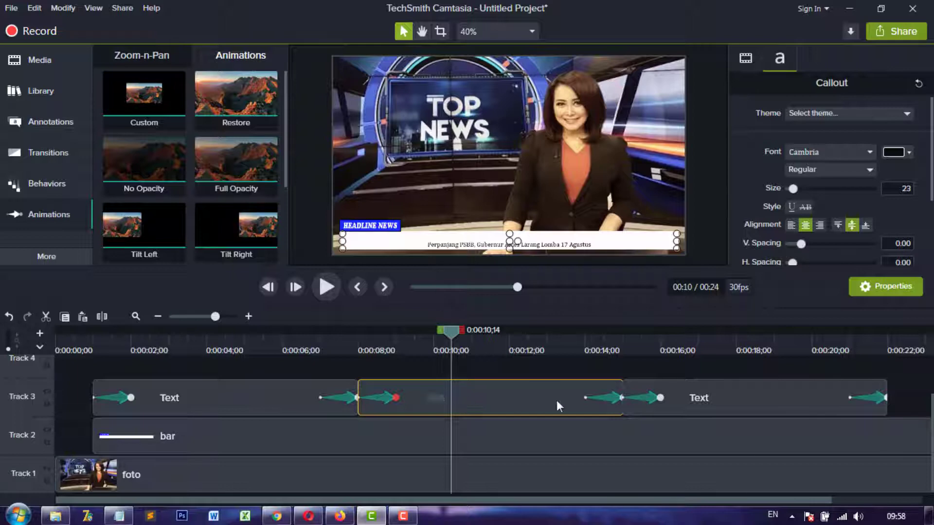
Step: Set the font size of the second Text clip's headline on Track 3 to 40
{"action": "left_click", "coordinate": [682, 396]}
{"action": "left_click", "coordinate": [525, 386]}
{"action": "double_click", "coordinate": [428, 241]}
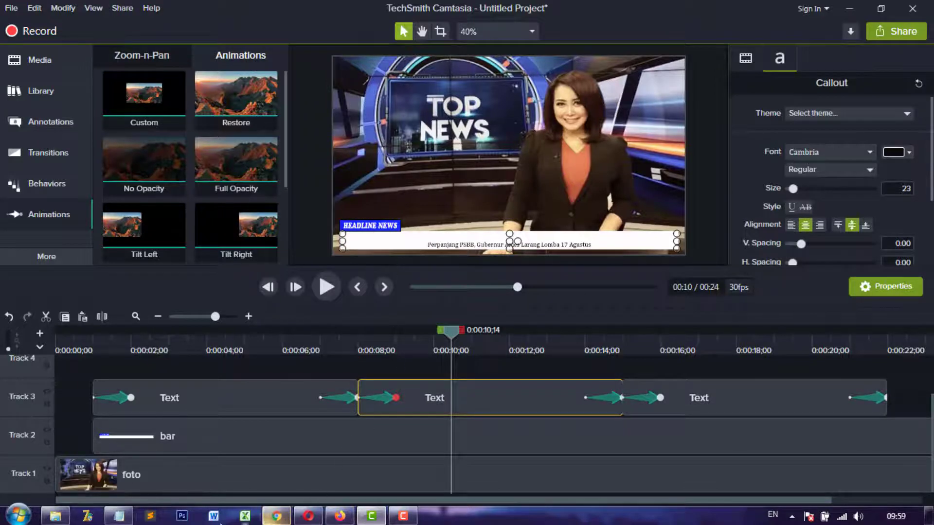
{"action": "left_click", "coordinate": [125, 519]}
{"action": "left_click", "coordinate": [603, 270]}
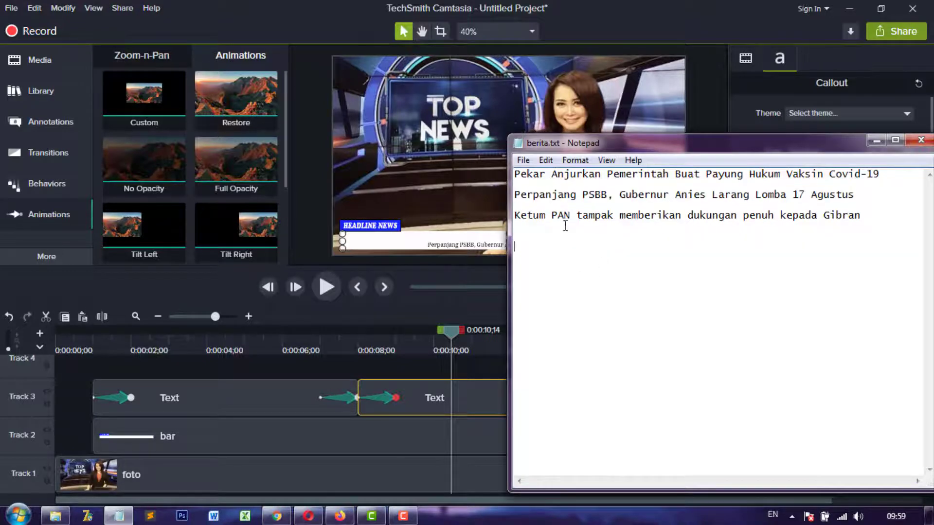
{"action": "left_click_drag", "start_coordinate": [516, 197], "coordinate": [859, 199]}
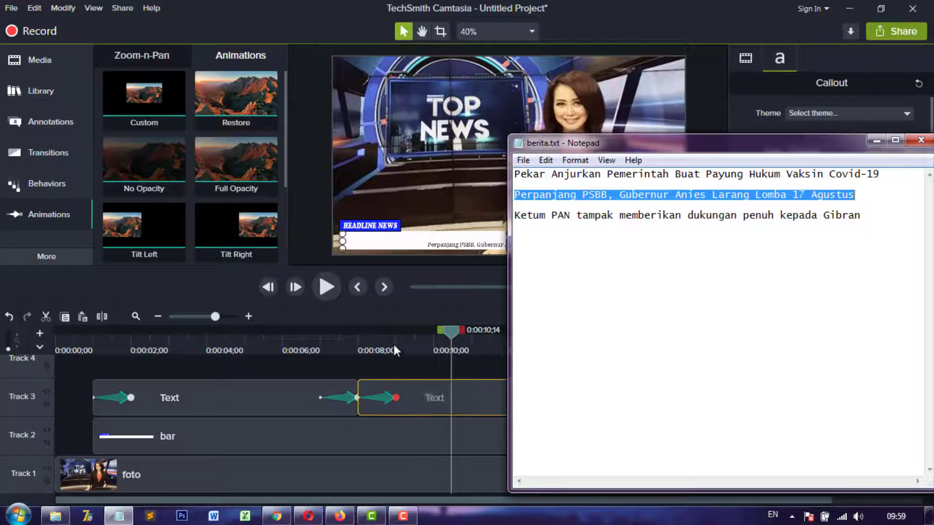
{"action": "left_click", "coordinate": [413, 395]}
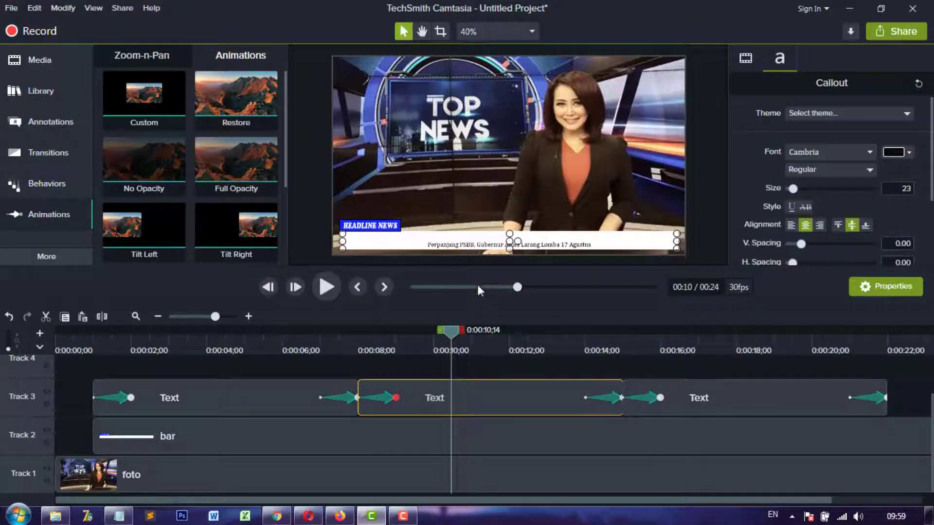
{"action": "left_click", "coordinate": [478, 250]}
{"action": "left_click", "coordinate": [479, 244]}
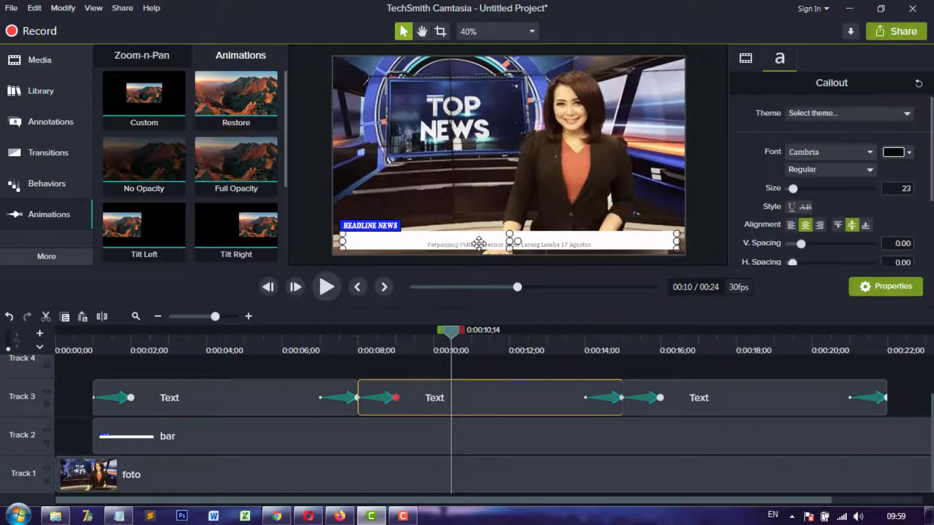
{"action": "type", "text": "40"}
{"action": "key", "text": "Return"}
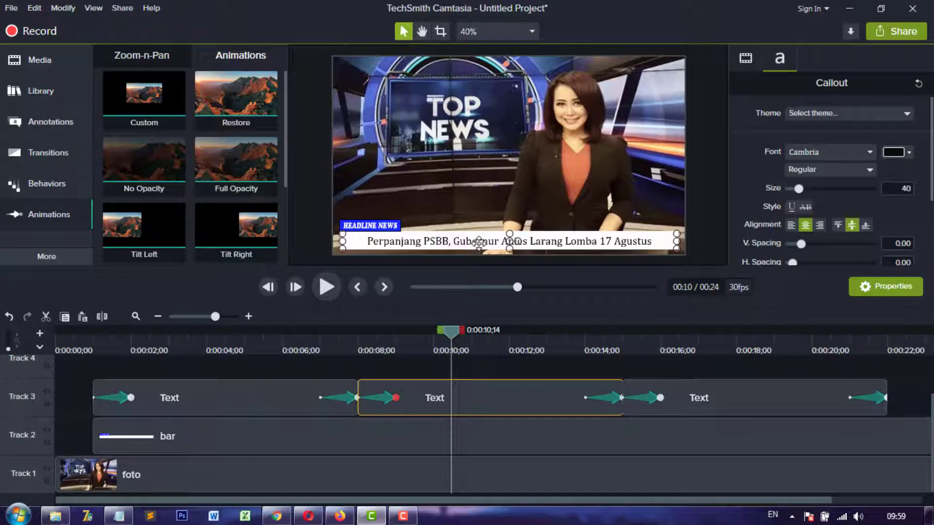
Step: Replace the third Text clip's headline with "Ketum PAN tampak memberikan dukungan penuh kepada Gibran" copied from berita.txt in Notepad
{"action": "left_click", "coordinate": [700, 343]}
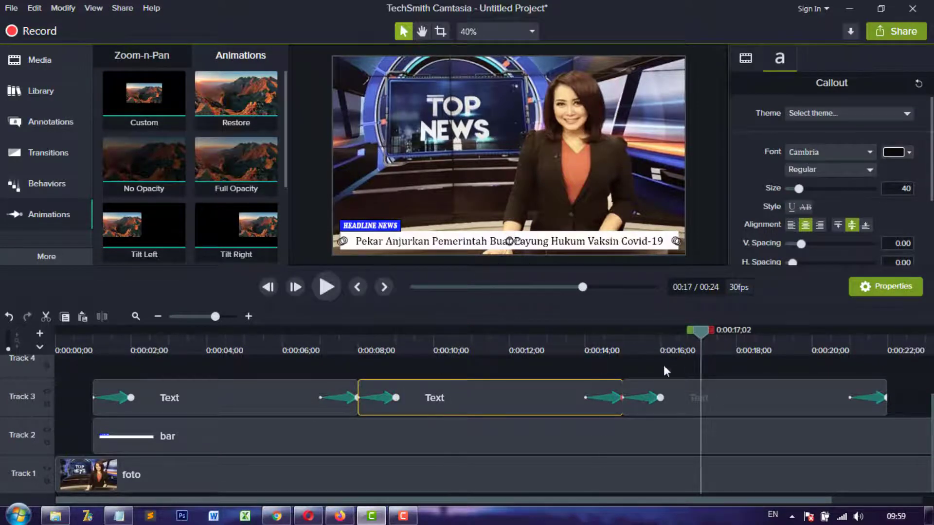
{"action": "left_click", "coordinate": [122, 517]}
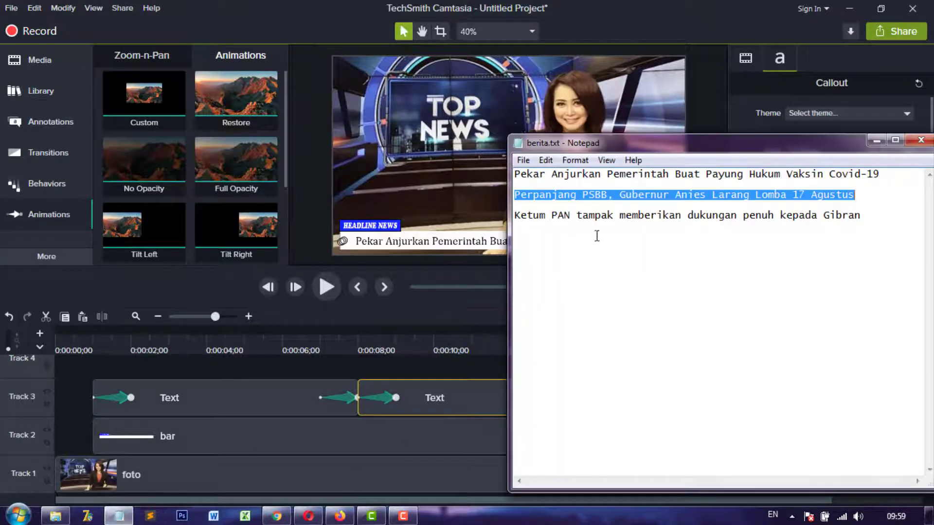
{"action": "mouse_move", "coordinate": [516, 216]}
{"action": "left_mouse_down"}
{"action": "mouse_move", "coordinate": [871, 218]}
{"action": "mouse_move", "coordinate": [514, 218]}
{"action": "left_mouse_up"}
{"action": "key", "text": "ctrl+c"}
{"action": "left_click", "coordinate": [865, 218]}
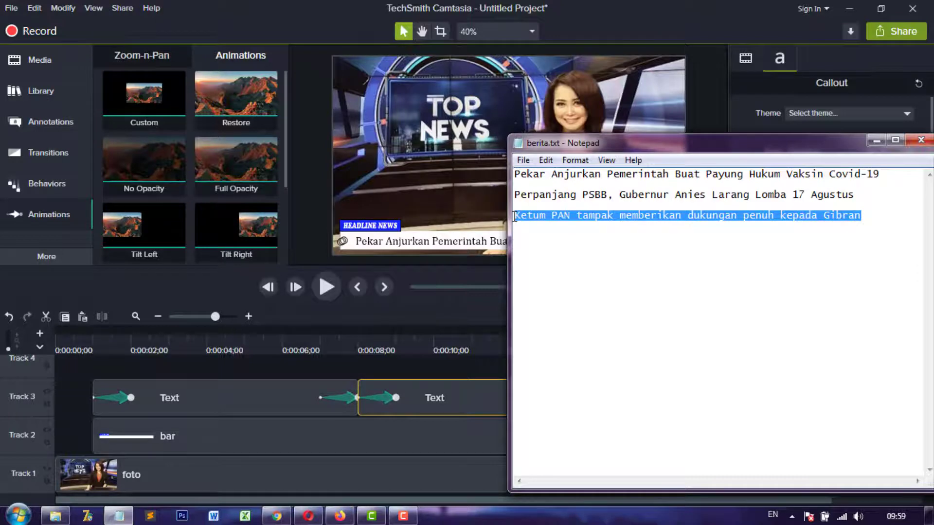
{"action": "left_click", "coordinate": [441, 339]}
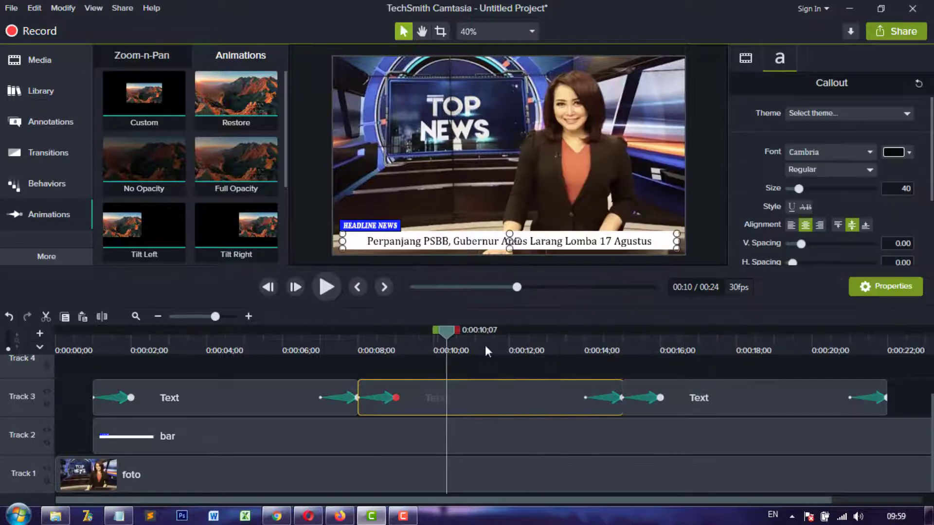
{"action": "left_click", "coordinate": [687, 349]}
{"action": "left_click", "coordinate": [539, 241]}
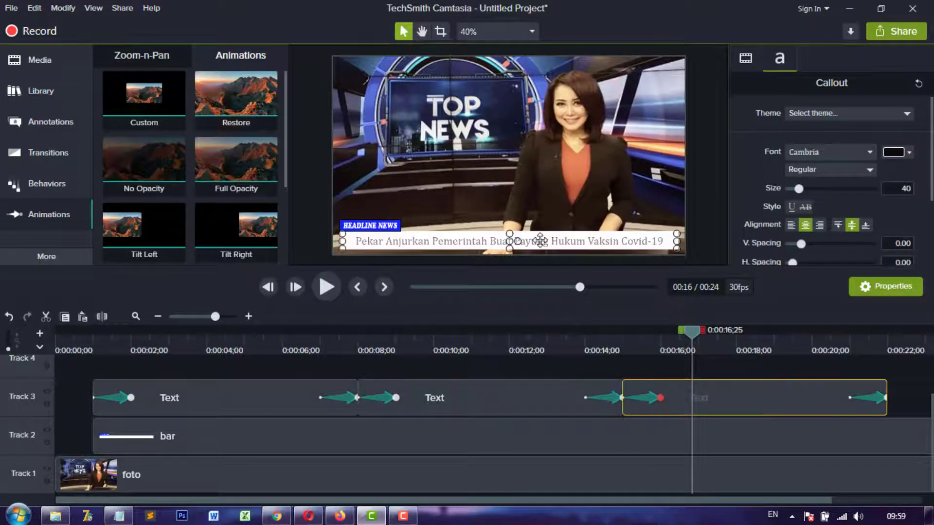
{"action": "key", "text": "ctrl+v"}
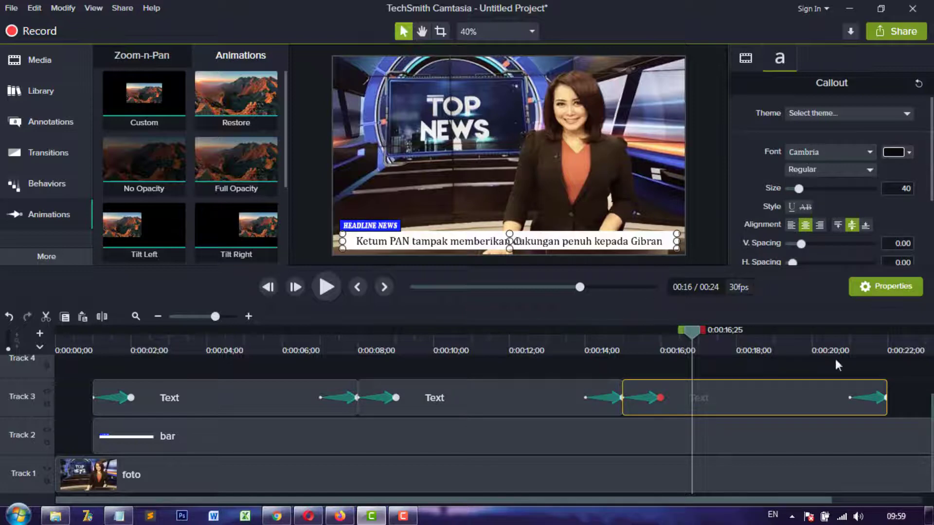
Step: Shorten the bar clip on Track 2 to end at about 23 seconds and play the project from the beginning
{"action": "left_click_drag", "start_coordinate": [698, 500], "coordinate": [854, 479]}
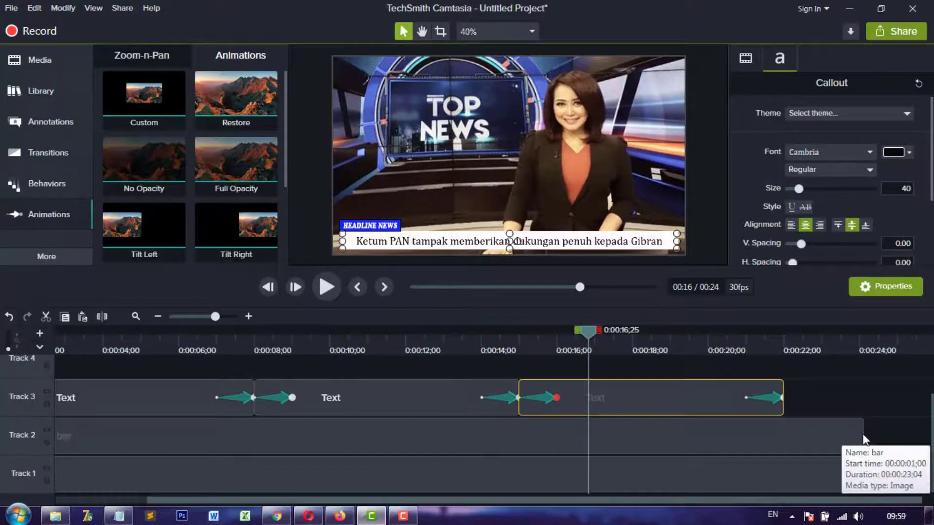
{"action": "left_click_drag", "start_coordinate": [861, 433], "coordinate": [823, 433]}
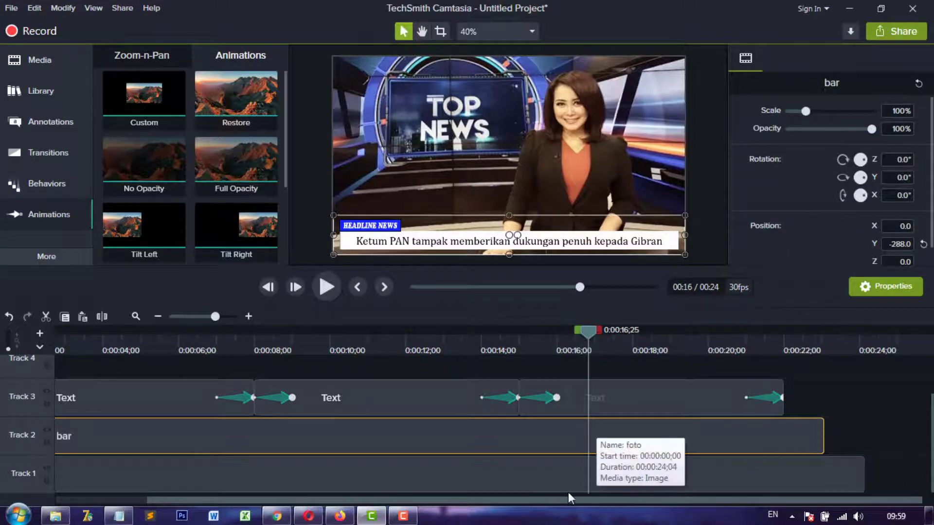
{"action": "left_click_drag", "start_coordinate": [589, 336], "coordinate": [1, 336]}
{"action": "left_click", "coordinate": [325, 288]}
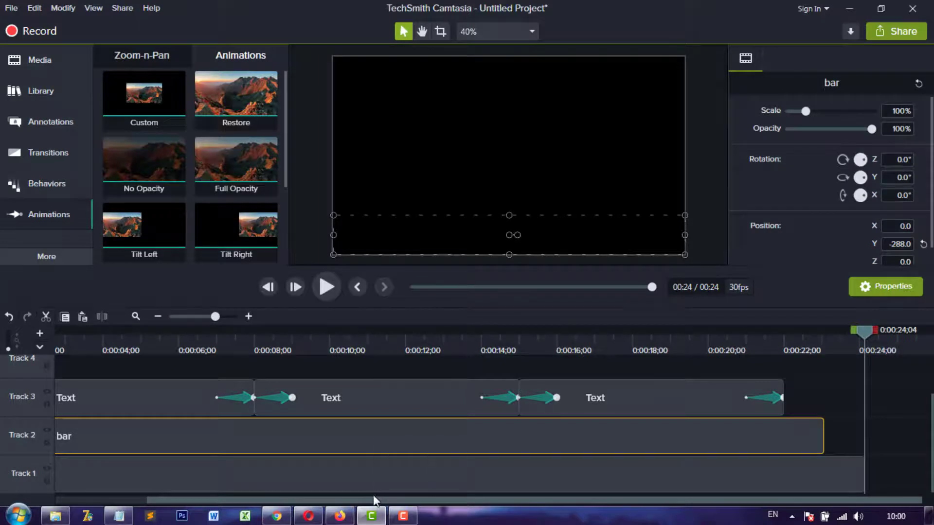
{"action": "left_click_drag", "start_coordinate": [371, 497], "coordinate": [227, 491]}
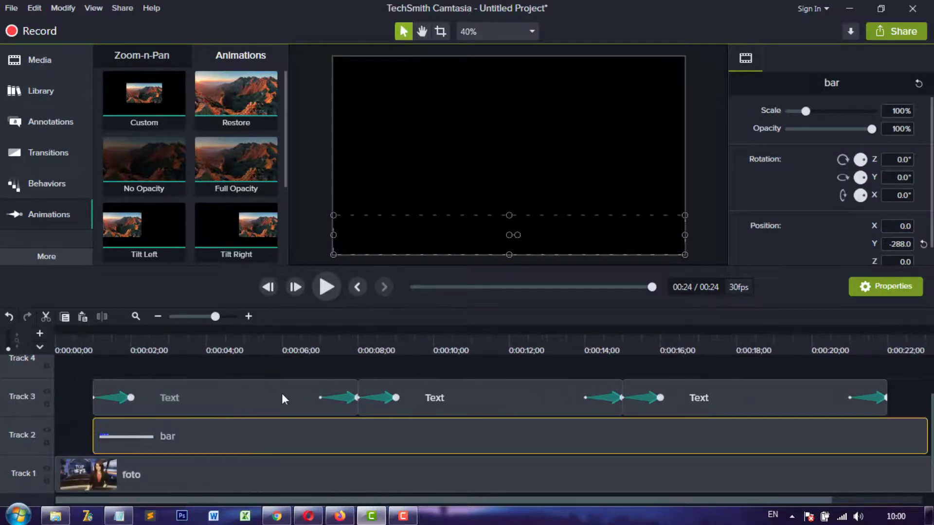
{"action": "scroll", "coordinate": [282, 397], "scroll_direction": "up", "scroll_amount": 1}
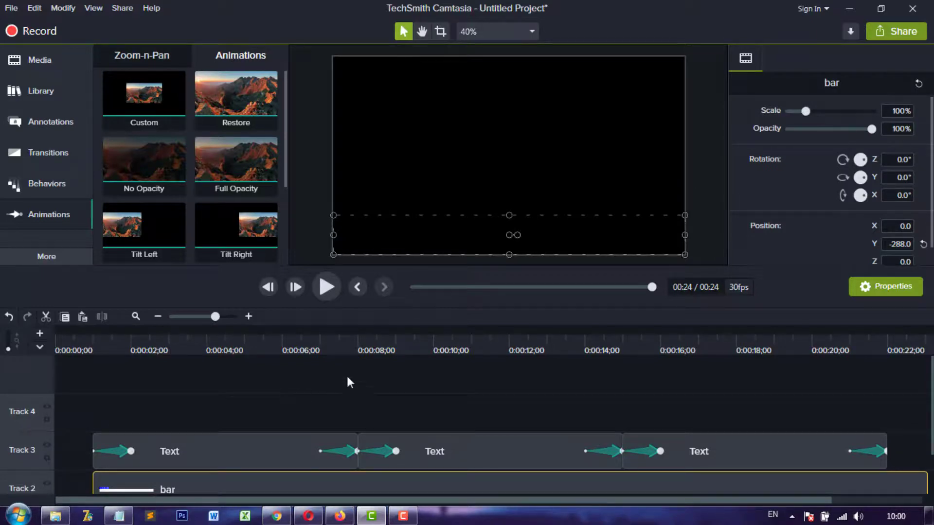
Step: Start a local file export of the project with the MP4 only (up to 720p) preset
{"action": "left_click", "coordinate": [899, 32]}
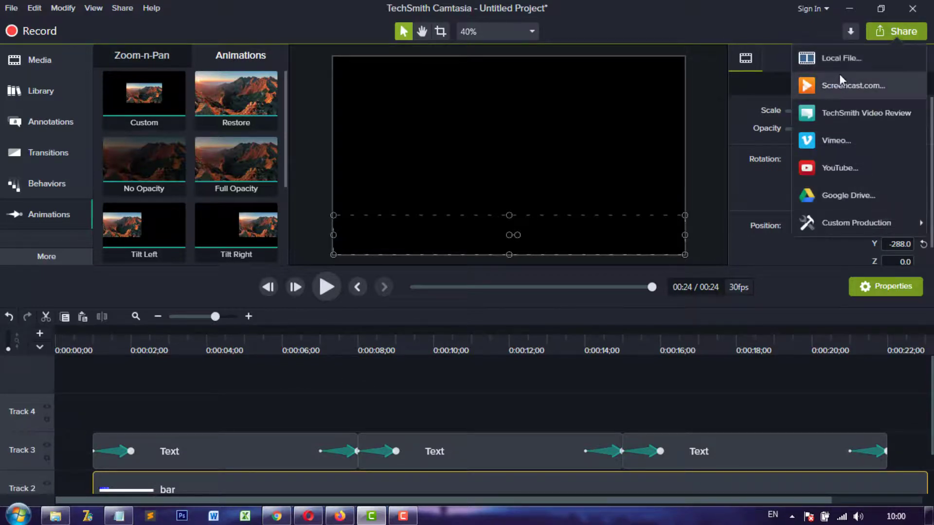
{"action": "left_click", "coordinate": [840, 65]}
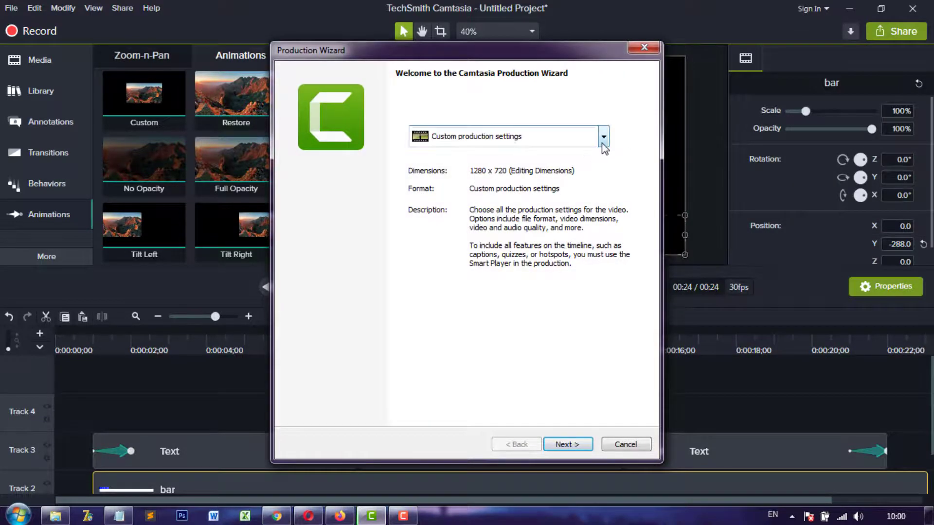
{"action": "left_click", "coordinate": [603, 137]}
{"action": "left_click", "coordinate": [489, 272]}
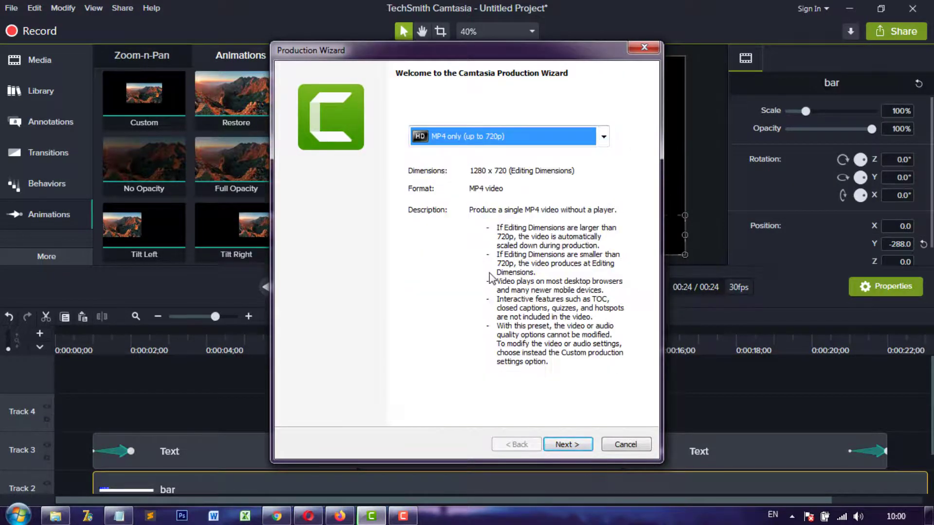
{"action": "left_click", "coordinate": [567, 444]}
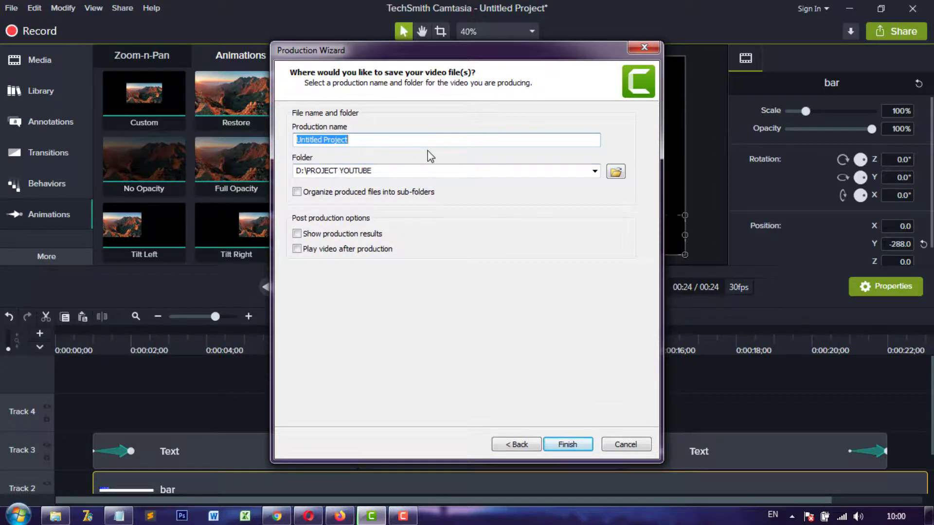
Step: Name the production "contoh berita", choose the Videos library as its folder and produce the video
{"action": "type", "text": "conto"}
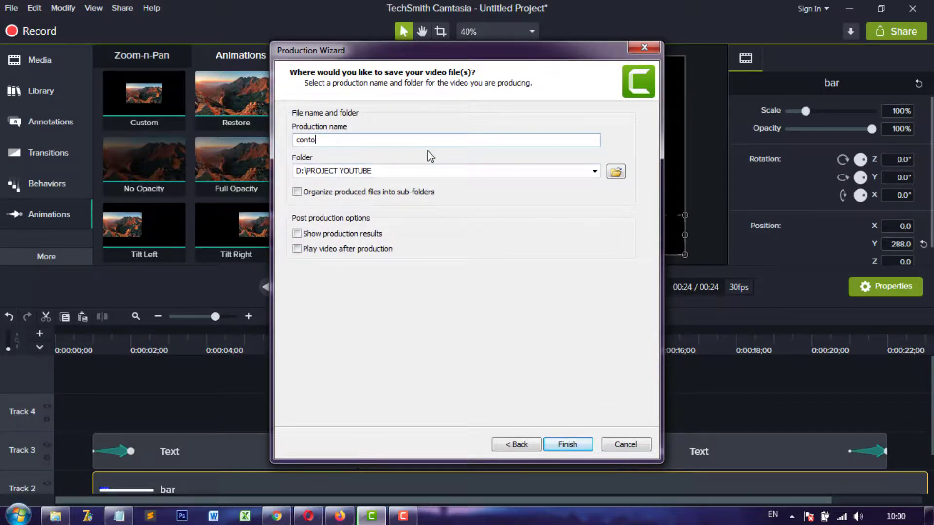
{"action": "type", "text": "h berita"}
{"action": "left_click", "coordinate": [615, 171]}
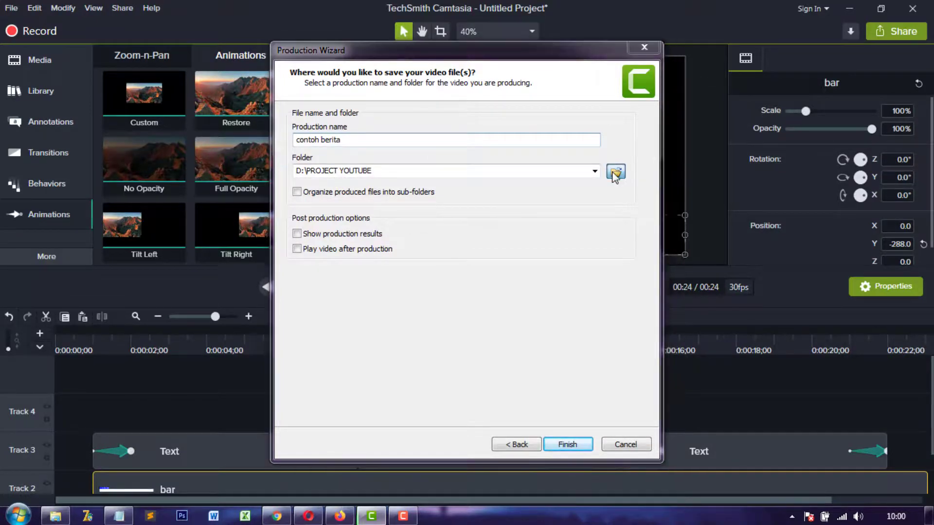
{"action": "left_click", "coordinate": [329, 255]}
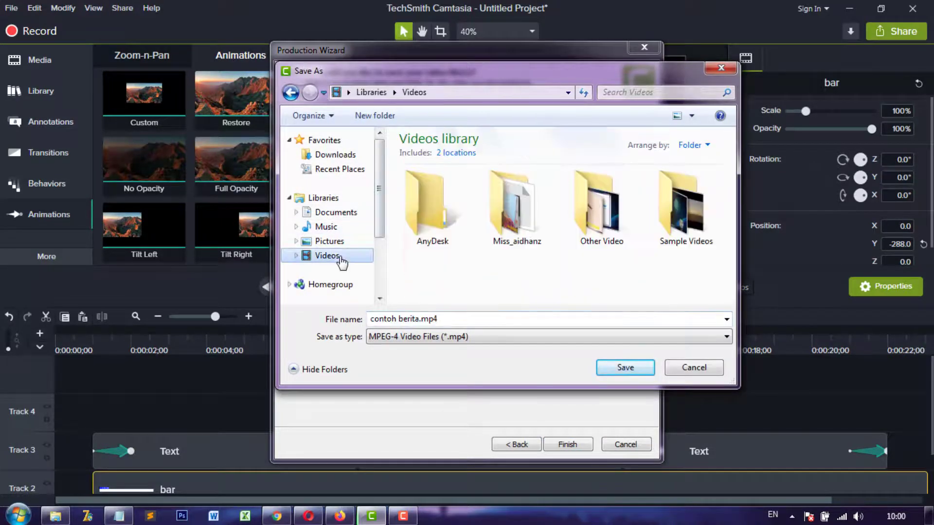
{"action": "left_click", "coordinate": [611, 367]}
{"action": "left_click", "coordinate": [568, 442]}
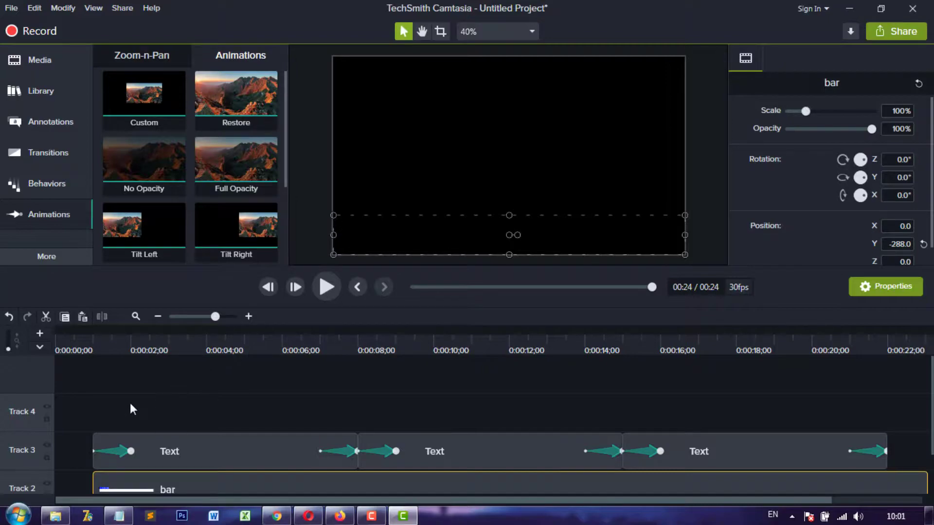
Step: Switch to Windows Explorer and play contoh berita.mp4 from the Videos library in full screen
{"action": "left_click", "coordinate": [59, 517]}
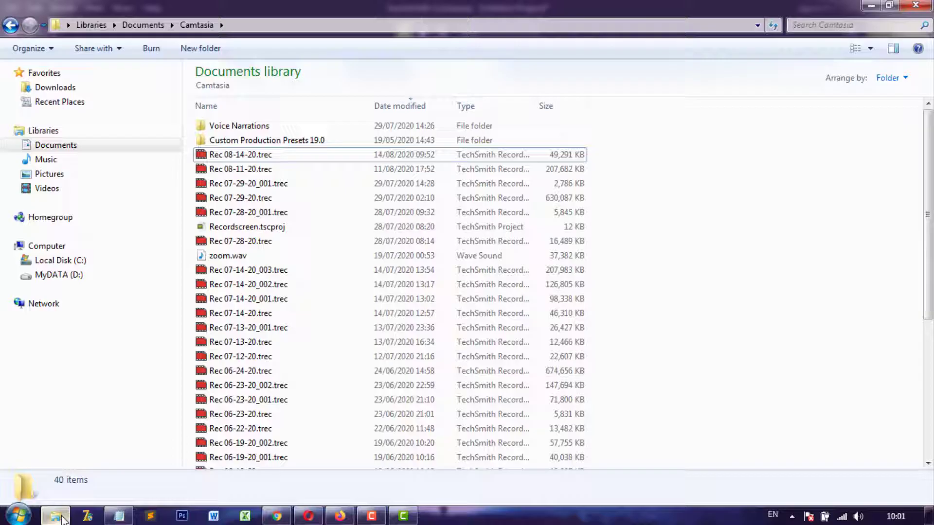
{"action": "left_click", "coordinate": [58, 196]}
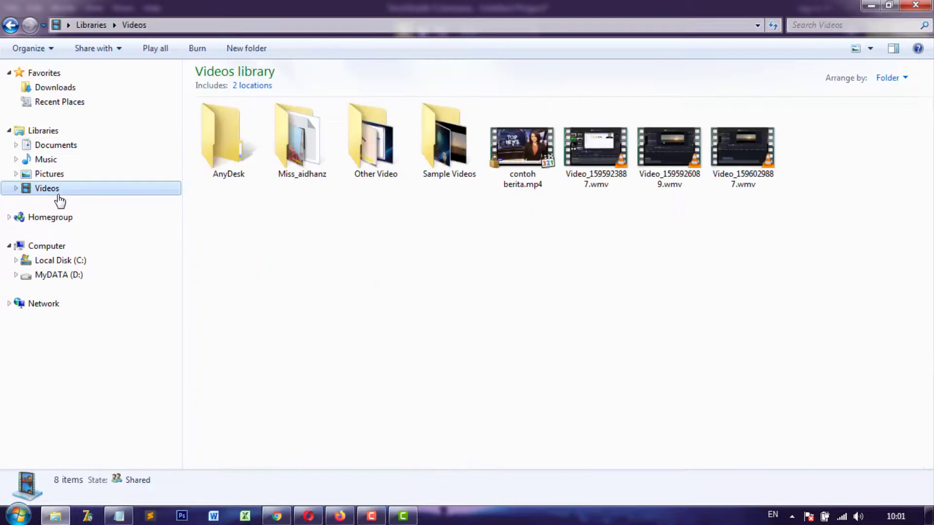
{"action": "double_click", "coordinate": [515, 147]}
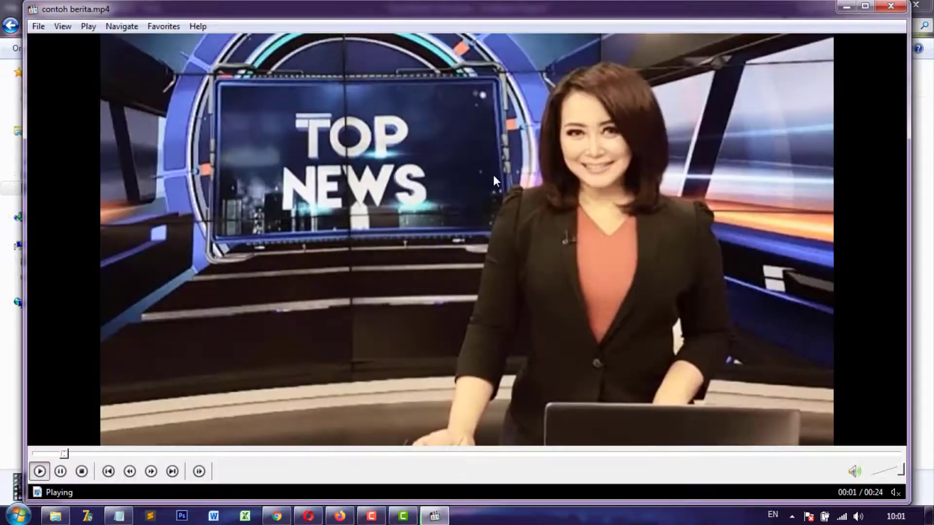
{"action": "double_click", "coordinate": [493, 174]}
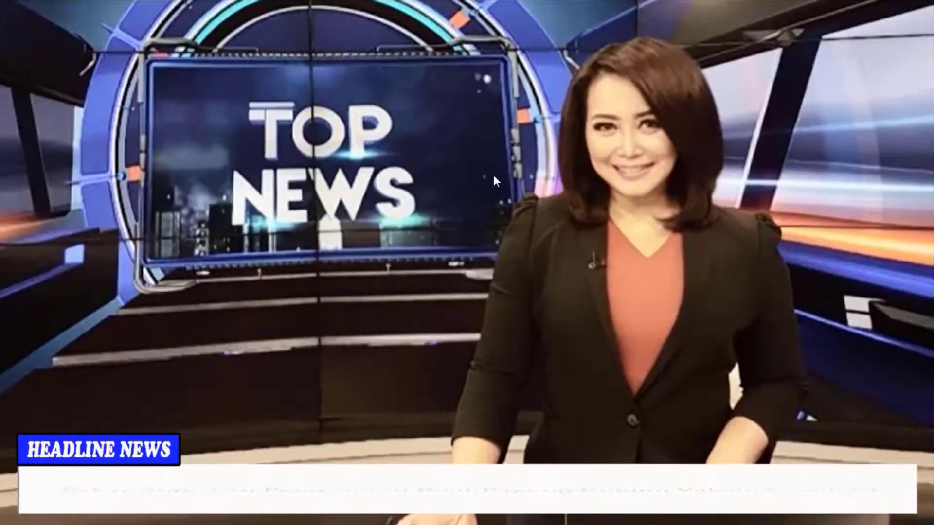